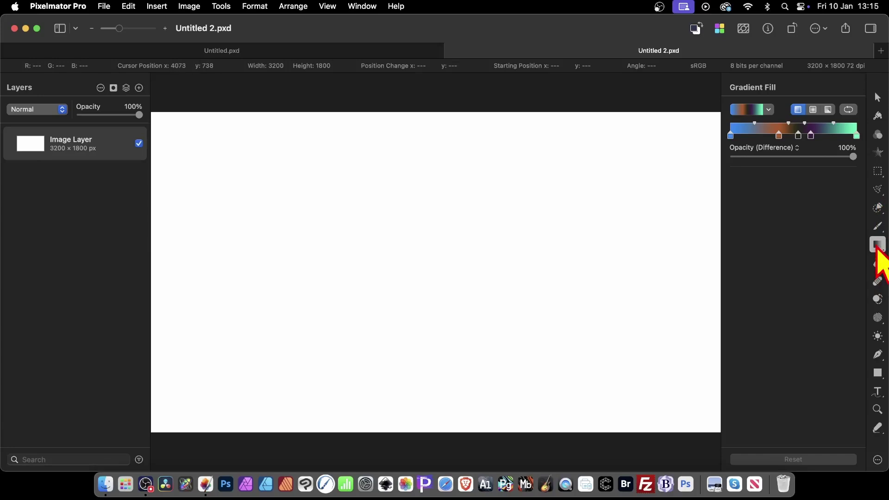
Step: Select the Gradient Fill tool and bring up its saved set of four gradient presets
{"action": "left_click", "coordinate": [880, 249]}
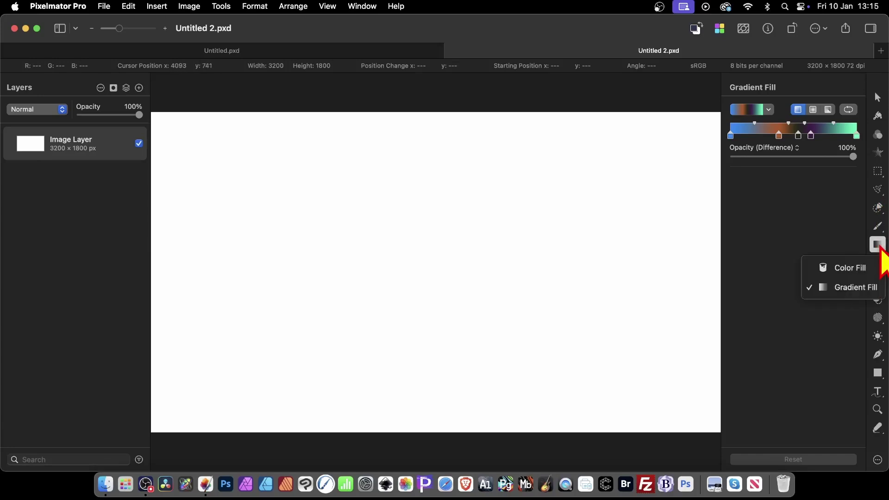
{"action": "left_click", "coordinate": [865, 293]}
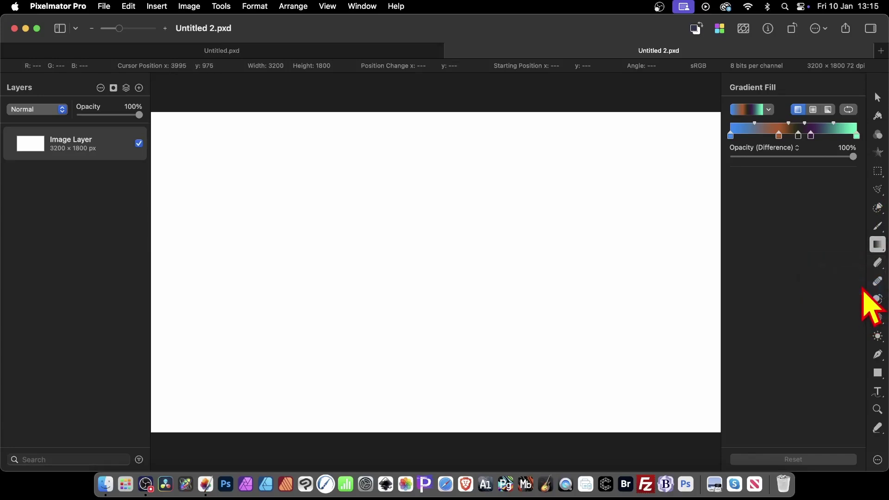
{"action": "left_click", "coordinate": [769, 111]}
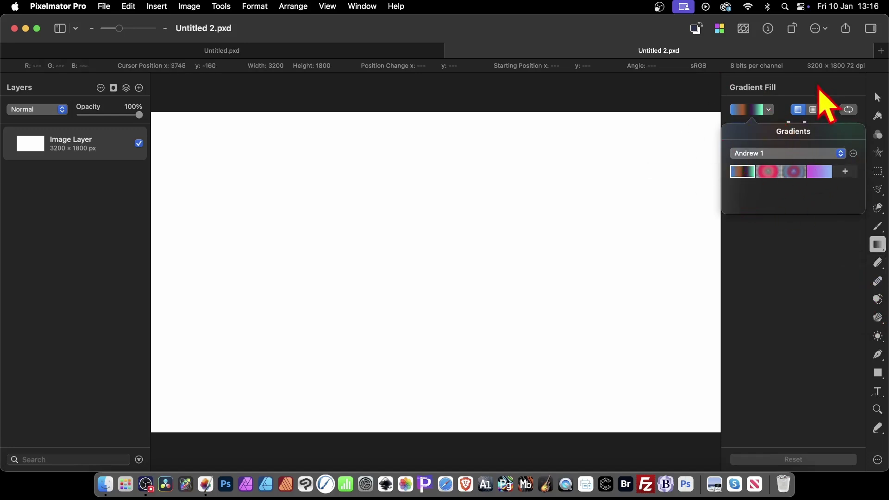
Step: Lay one gradient top-to-bottom and another horizontally across the canvas in Difference mode
{"action": "left_click_drag", "start_coordinate": [435, 111], "coordinate": [435, 443]}
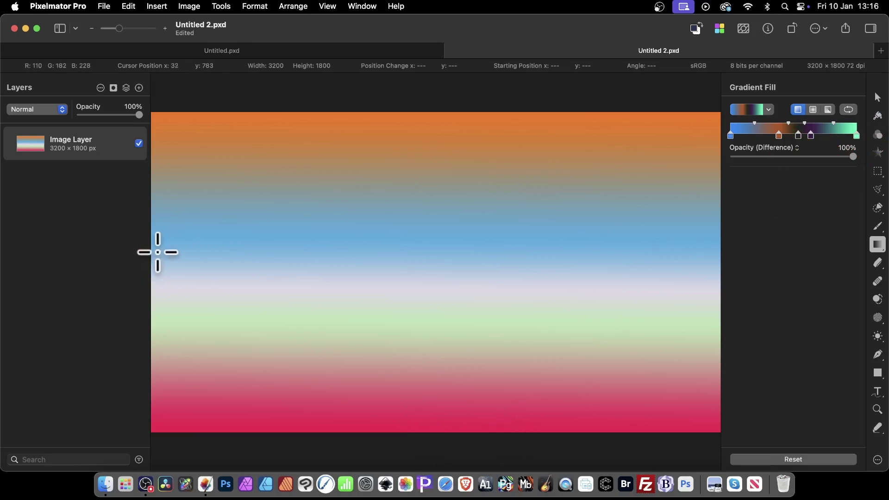
{"action": "left_click_drag", "start_coordinate": [157, 252], "coordinate": [709, 250]}
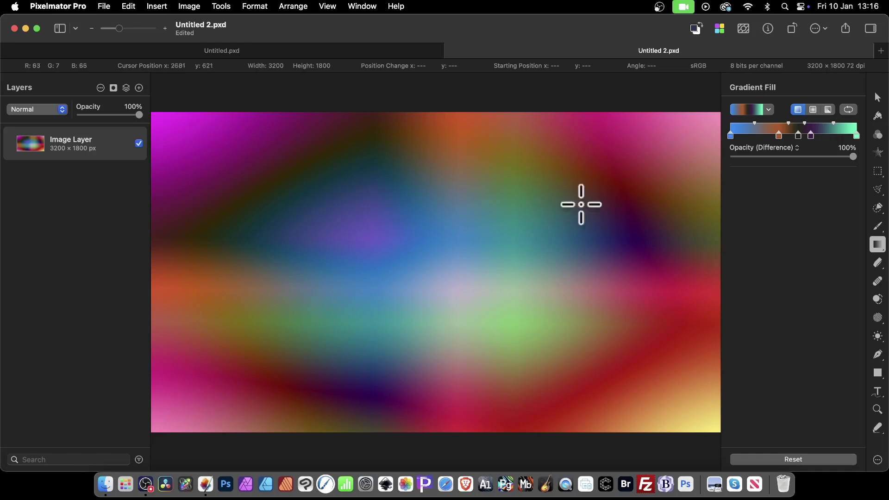
{"action": "left_click", "coordinate": [104, 7]}
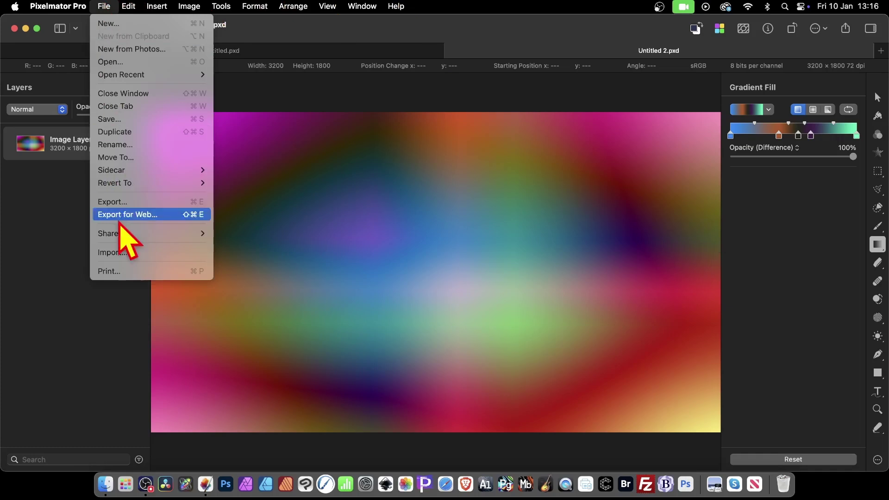
{"action": "left_click", "coordinate": [110, 273]}
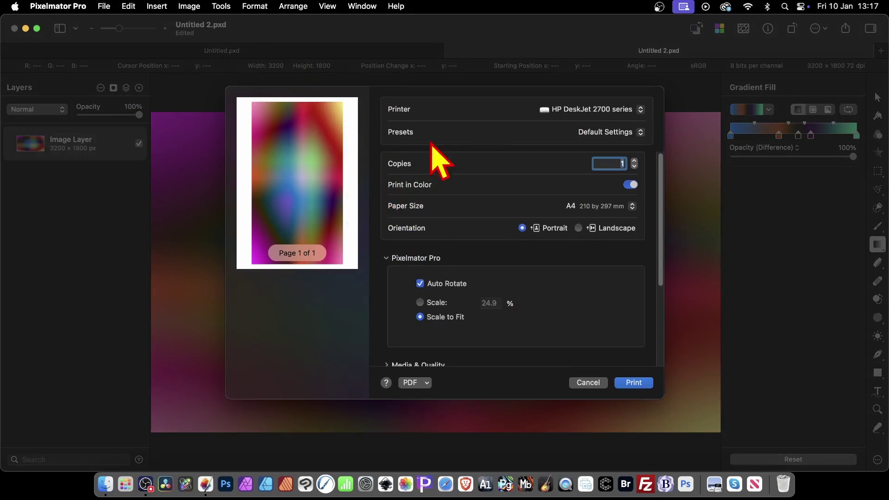
{"action": "left_click", "coordinate": [592, 384]}
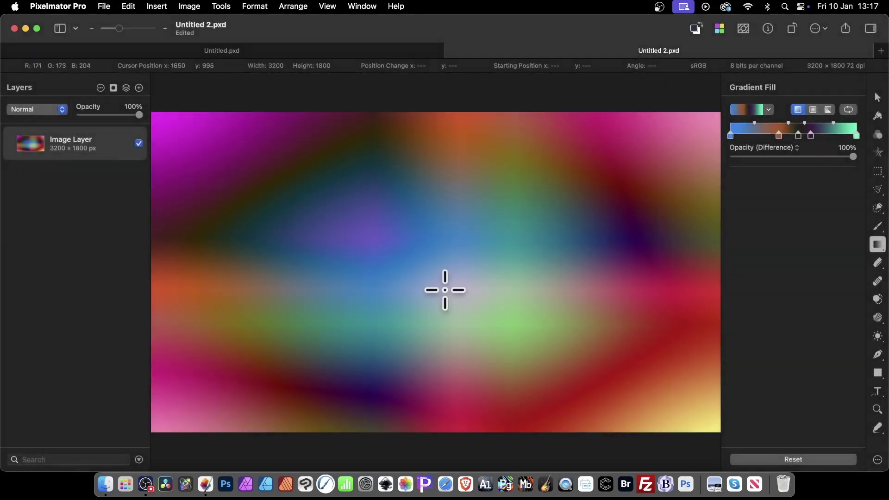
Step: Drag a diagonal gradient across the canvas to darken it into a swirl
{"action": "left_click_drag", "start_coordinate": [612, 164], "coordinate": [648, 163]}
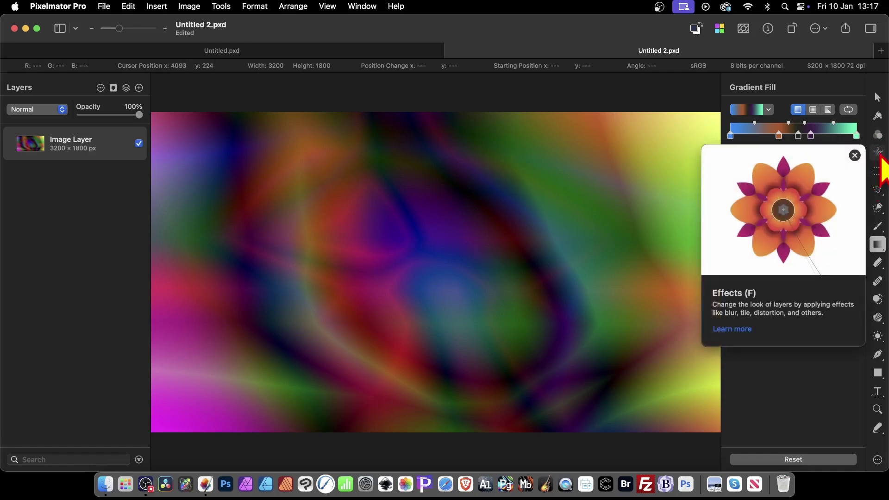
Step: Apply a Cosmic effect preset to the layer, then undo it
{"action": "left_click", "coordinate": [879, 156]}
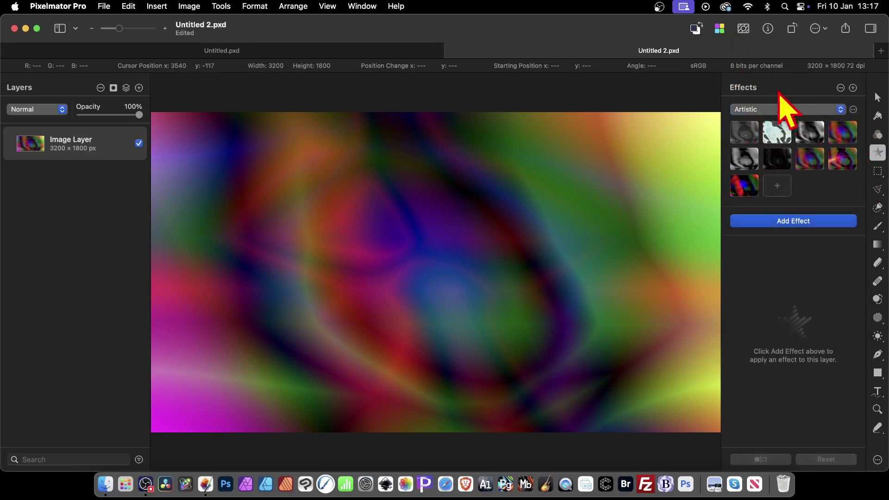
{"action": "left_click", "coordinate": [764, 110]}
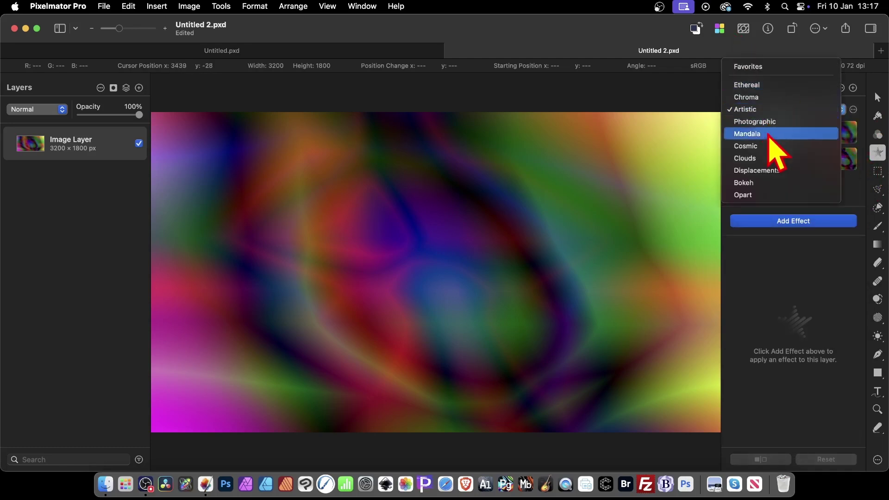
{"action": "left_click", "coordinate": [767, 147]}
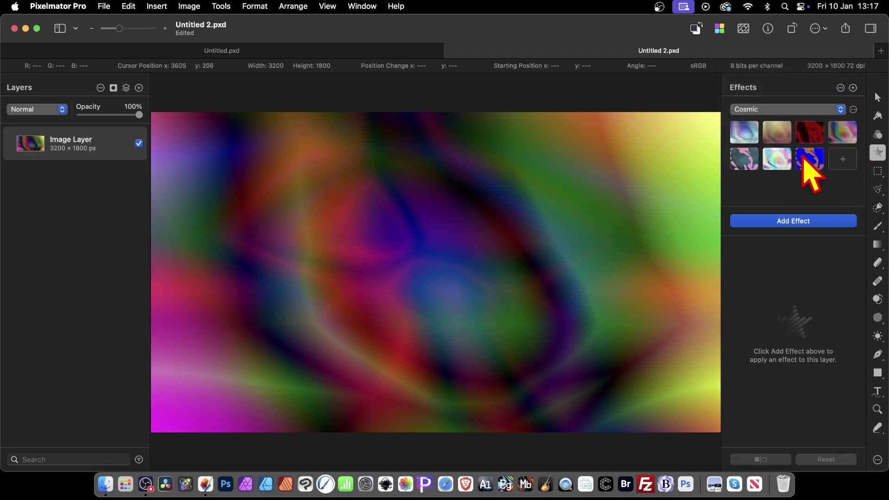
{"action": "left_click", "coordinate": [845, 137]}
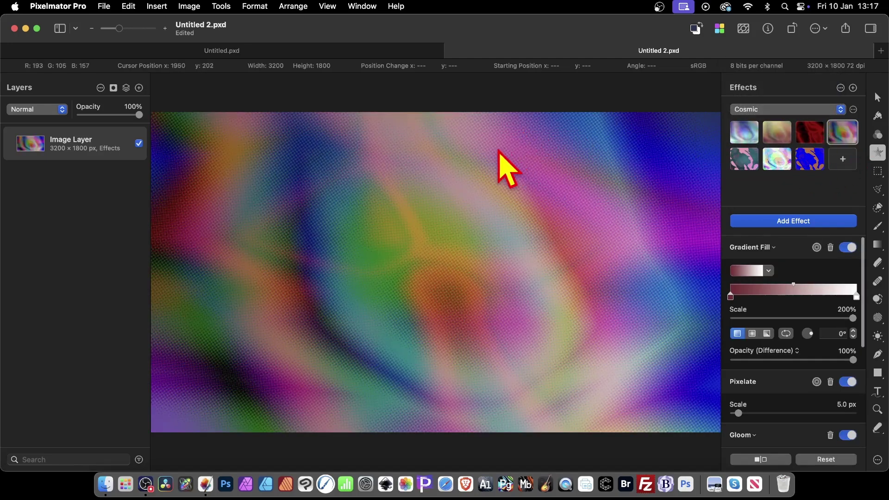
{"action": "scroll", "coordinate": [794, 340], "scroll_direction": "down", "scroll_amount": 3}
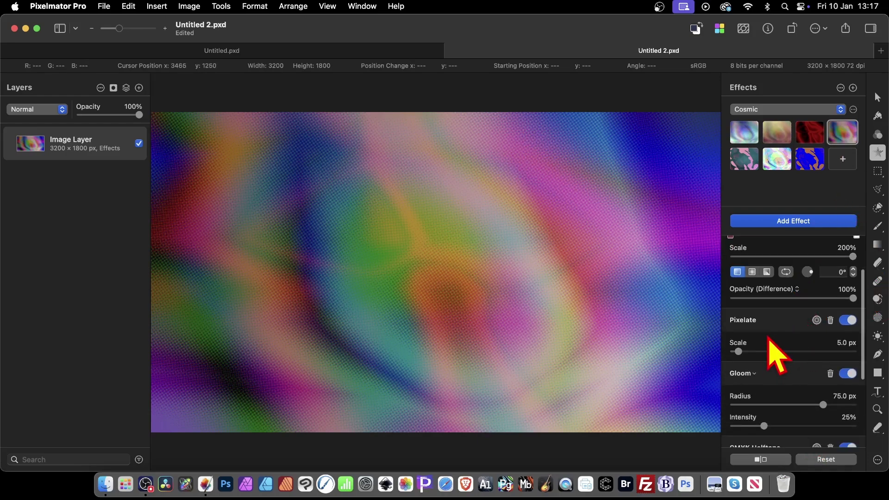
{"action": "key", "text": "super+z"}
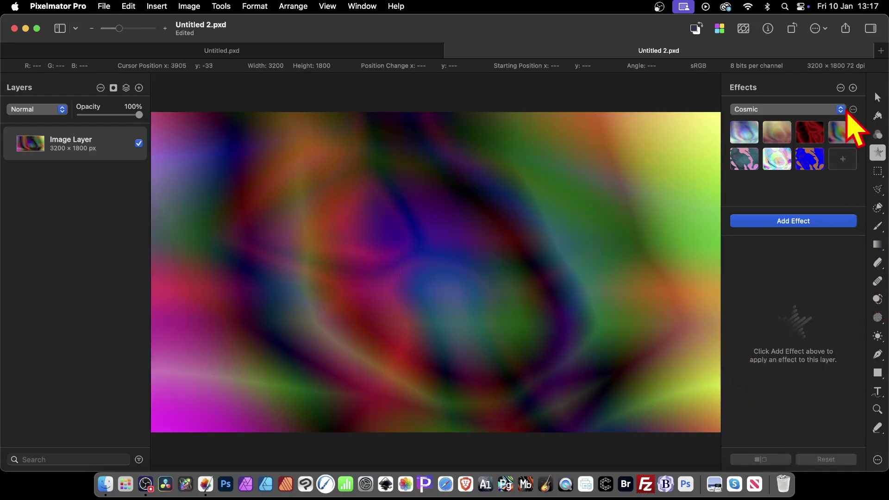
Step: Apply an Artistic effect preset to the layer, then undo it too
{"action": "left_click", "coordinate": [790, 111]}
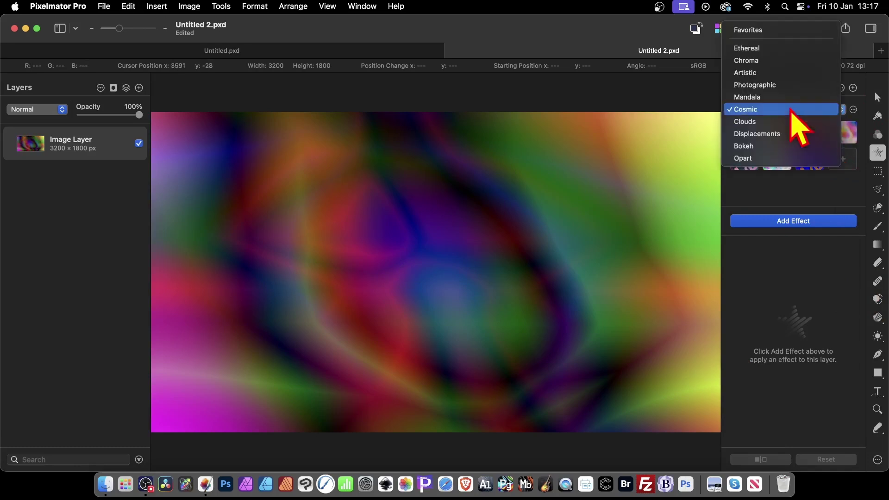
{"action": "left_click", "coordinate": [794, 72]}
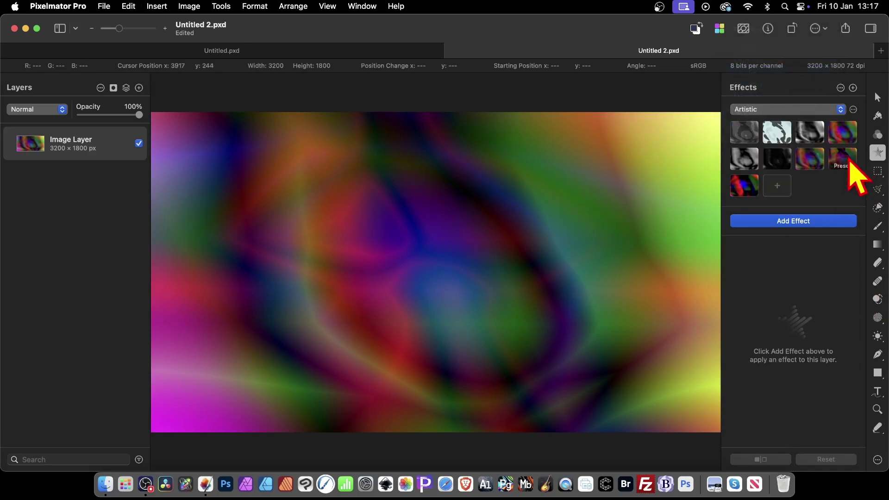
{"action": "left_click", "coordinate": [843, 158]}
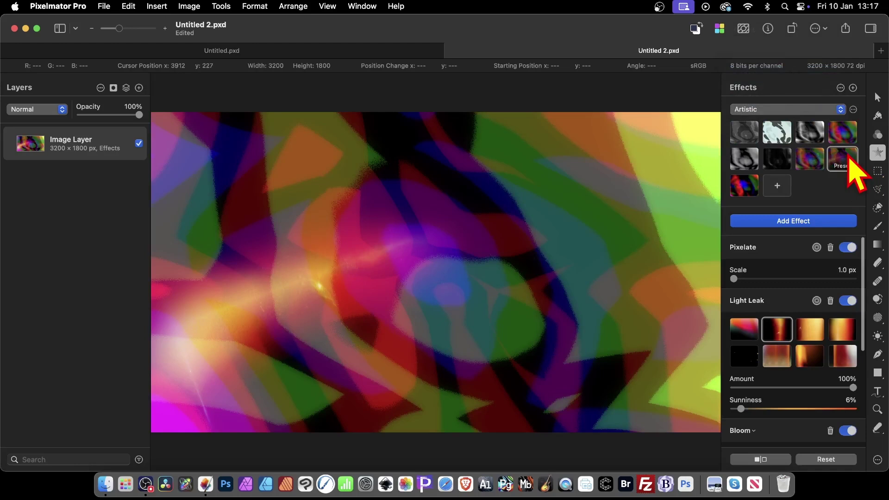
{"action": "key", "text": "super+z"}
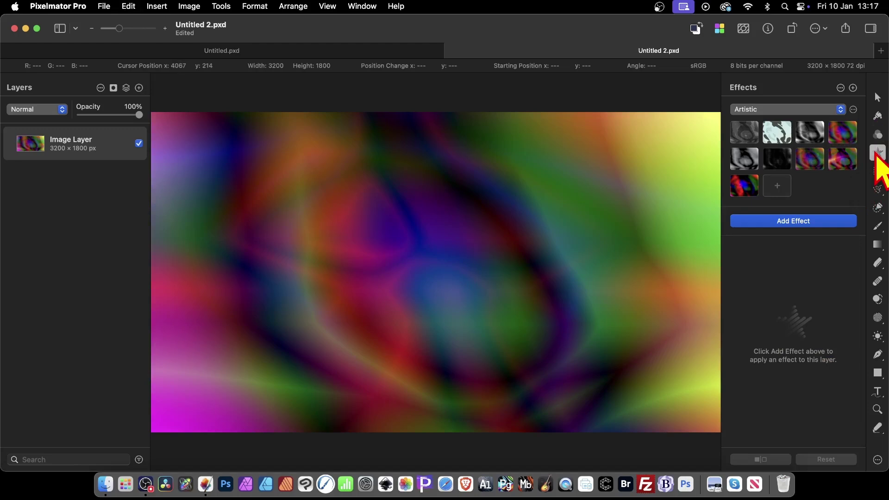
Step: Add the Shutters effect from the Tile category for horizontal blue stripes at 100 px width
{"action": "left_click", "coordinate": [806, 232]}
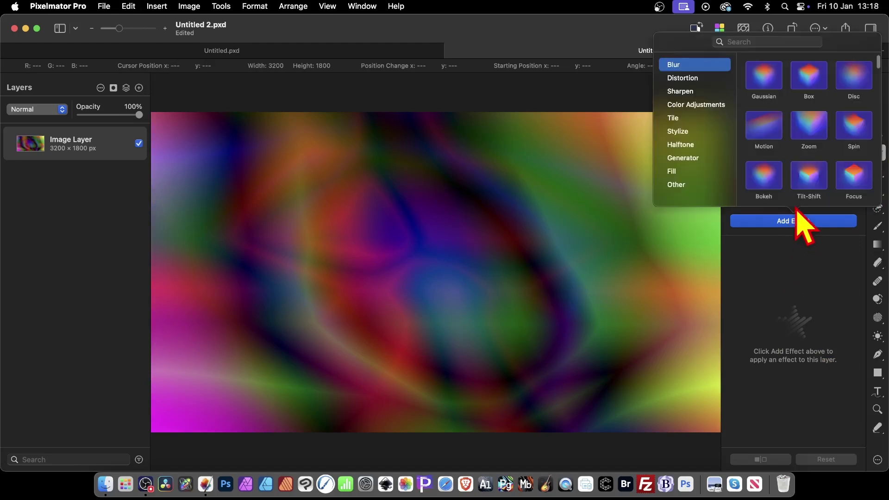
{"action": "left_click", "coordinate": [681, 160]}
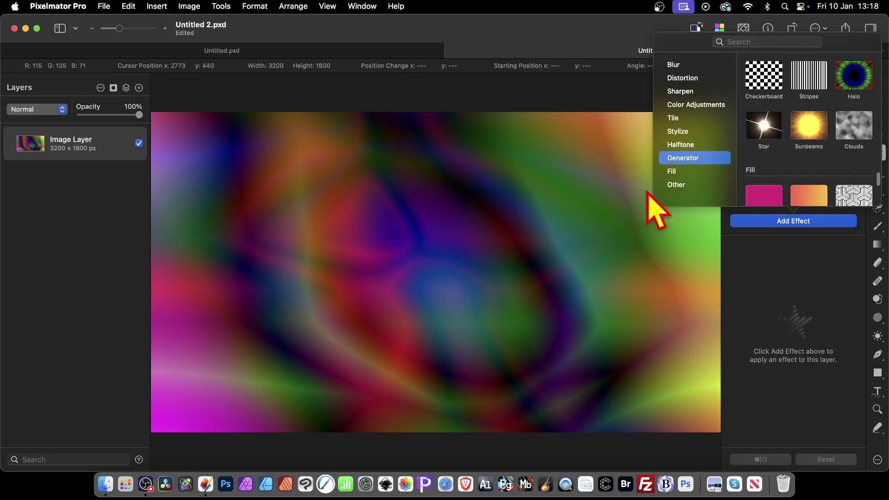
{"action": "left_click", "coordinate": [681, 173]}
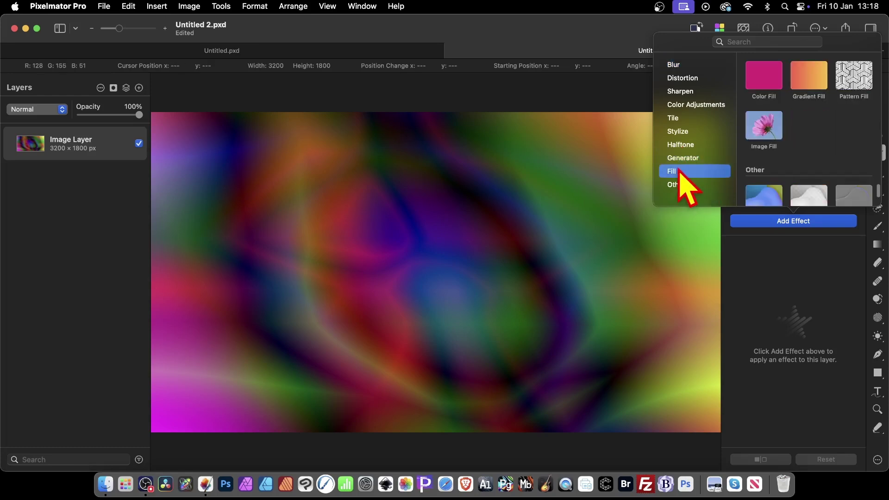
{"action": "left_click", "coordinate": [675, 118]}
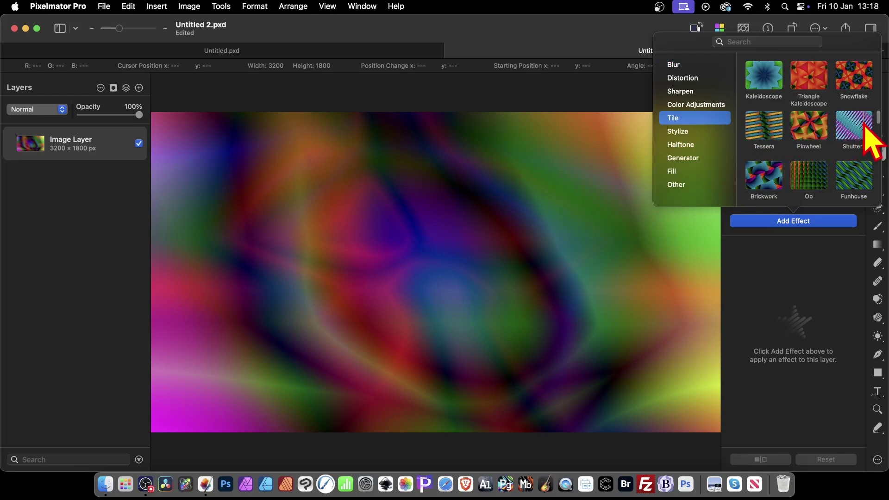
{"action": "left_click", "coordinate": [860, 136]}
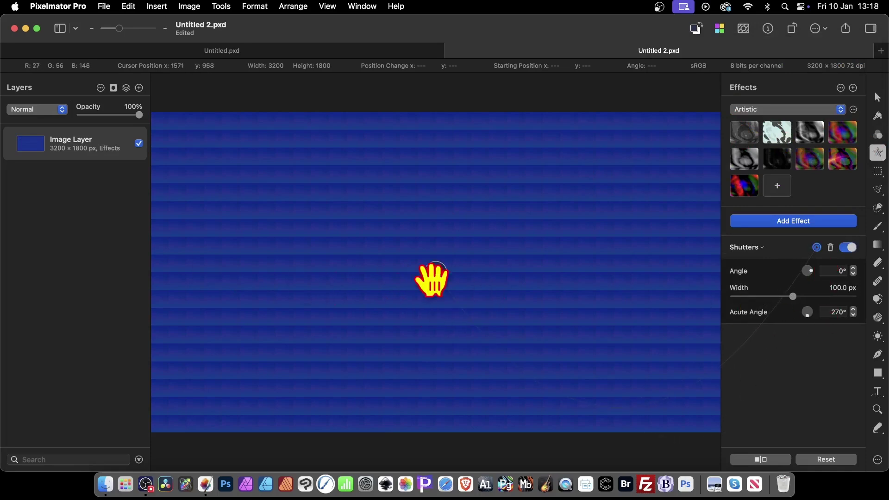
Step: Try reshaping the shutters to 55.2 px width and 8.4°, then undo the effect entirely
{"action": "left_click_drag", "start_coordinate": [431, 275], "coordinate": [406, 333]}
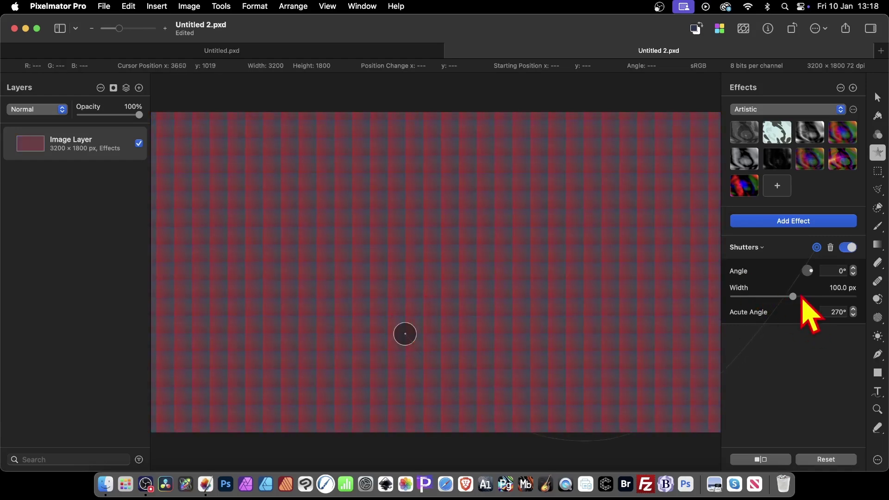
{"action": "left_click_drag", "start_coordinate": [793, 297], "coordinate": [808, 315]}
{"action": "left_click_drag", "start_coordinate": [809, 271], "coordinate": [812, 269]}
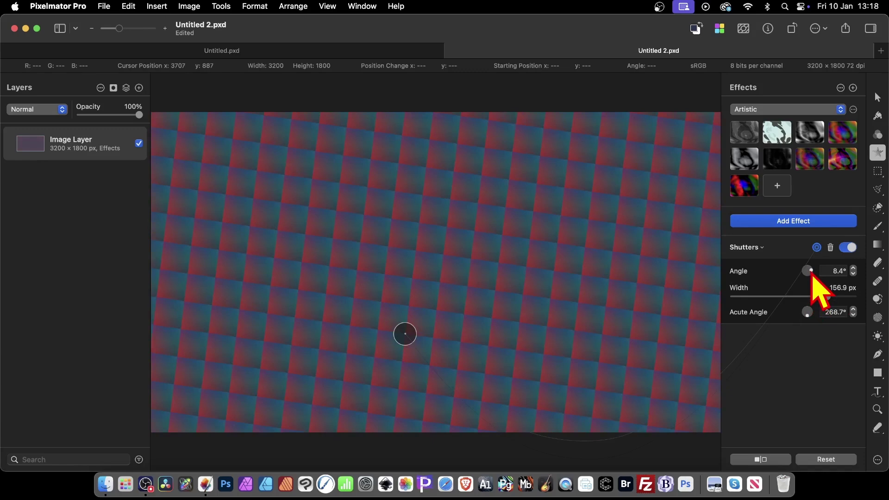
{"action": "key", "text": "super+z"}
{"action": "key", "text": "super+z"}
{"action": "key", "text": "super+z"}
{"action": "key", "text": "super+z"}
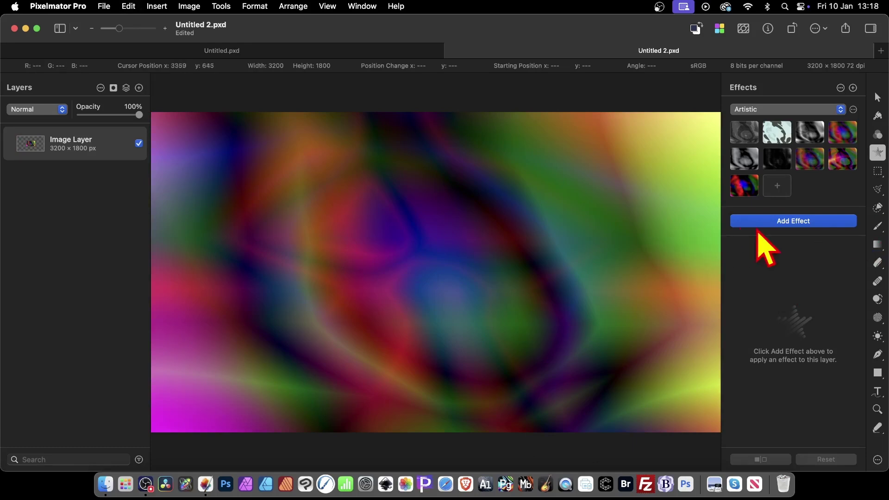
Step: Add a Distortion > Displacement Map effect with Scale 200% and Amount 200 px
{"action": "left_click", "coordinate": [787, 221]}
{"action": "left_click", "coordinate": [683, 78]}
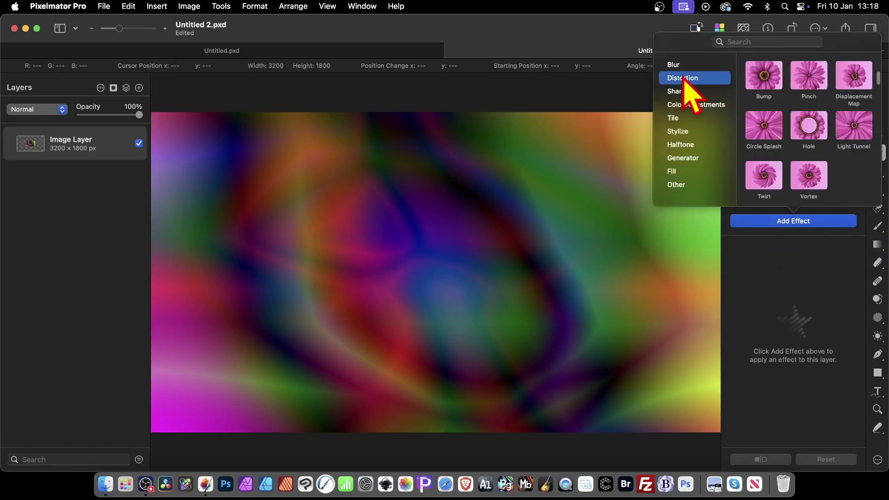
{"action": "left_click", "coordinate": [856, 75]}
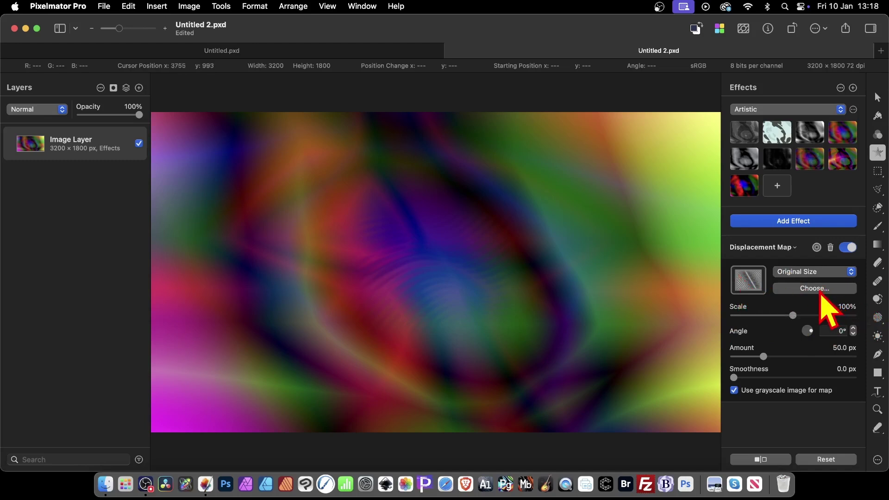
{"action": "left_click_drag", "start_coordinate": [793, 315], "coordinate": [829, 320]}
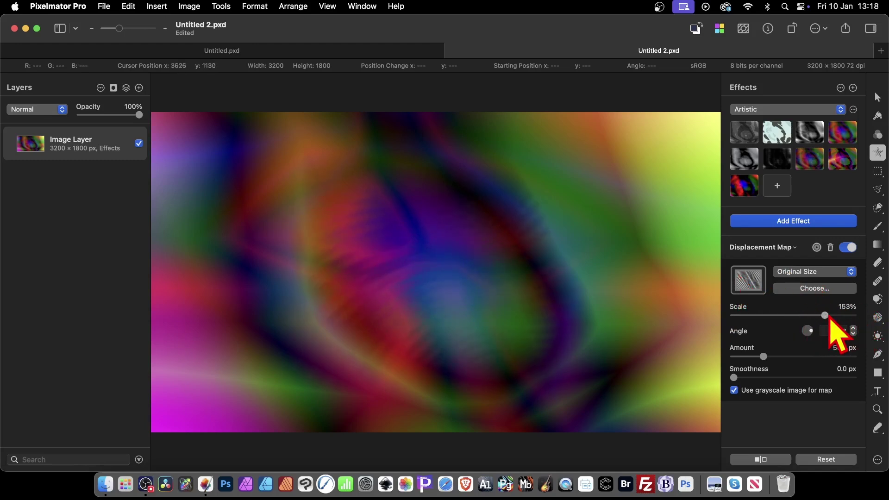
{"action": "left_click_drag", "start_coordinate": [763, 357], "coordinate": [881, 358]}
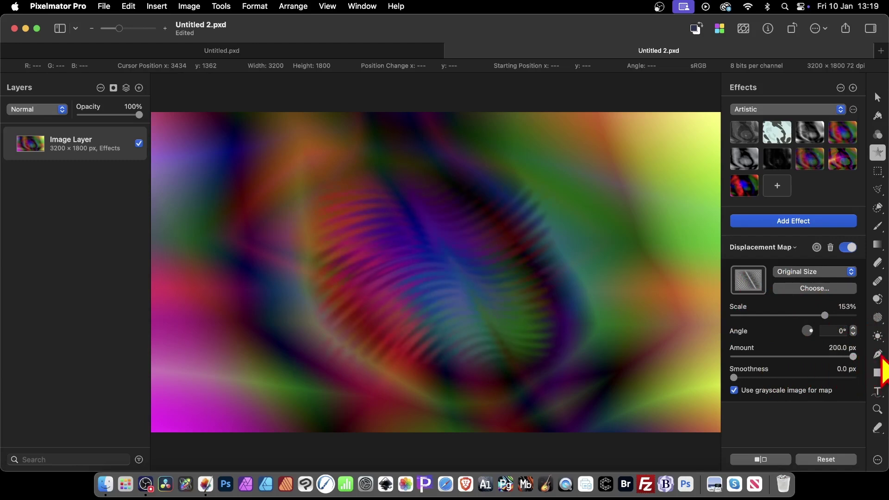
{"action": "left_click_drag", "start_coordinate": [825, 316], "coordinate": [870, 320]}
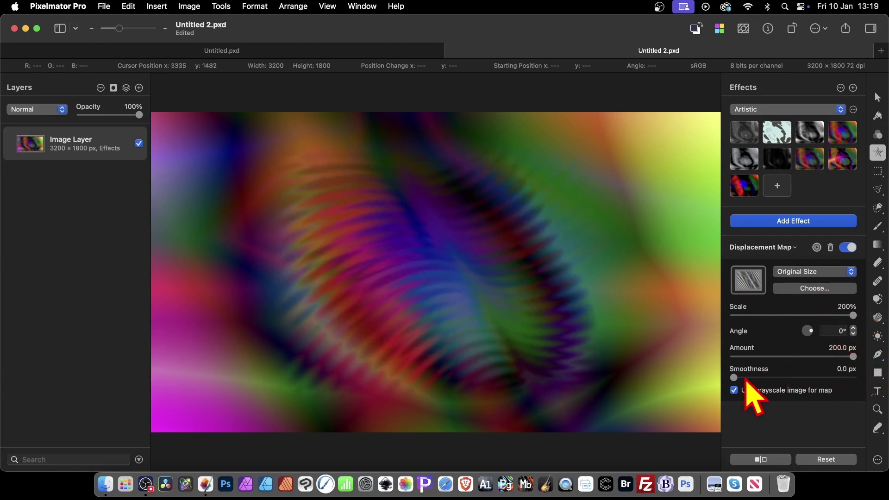
{"action": "left_click_drag", "start_coordinate": [748, 377], "coordinate": [702, 374]}
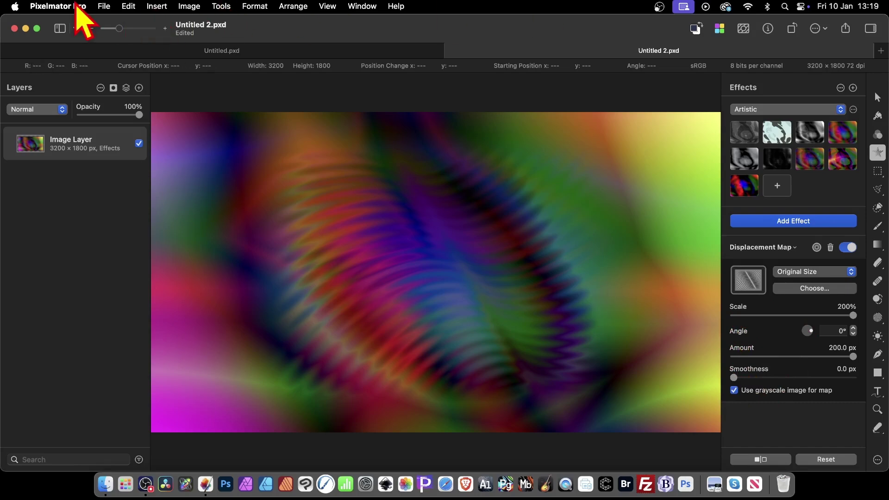
Step: Create a new blank 3200×1800 image document
{"action": "left_click", "coordinate": [104, 6]}
{"action": "left_click", "coordinate": [106, 23]}
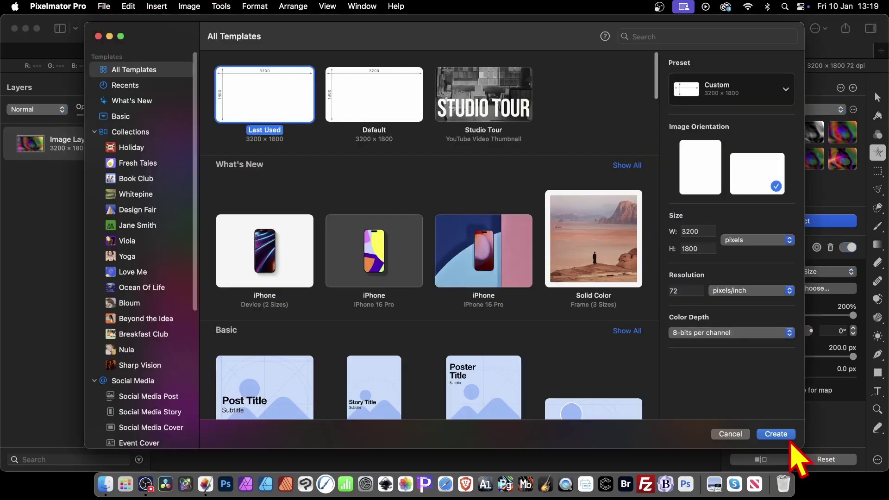
{"action": "left_click", "coordinate": [781, 434]}
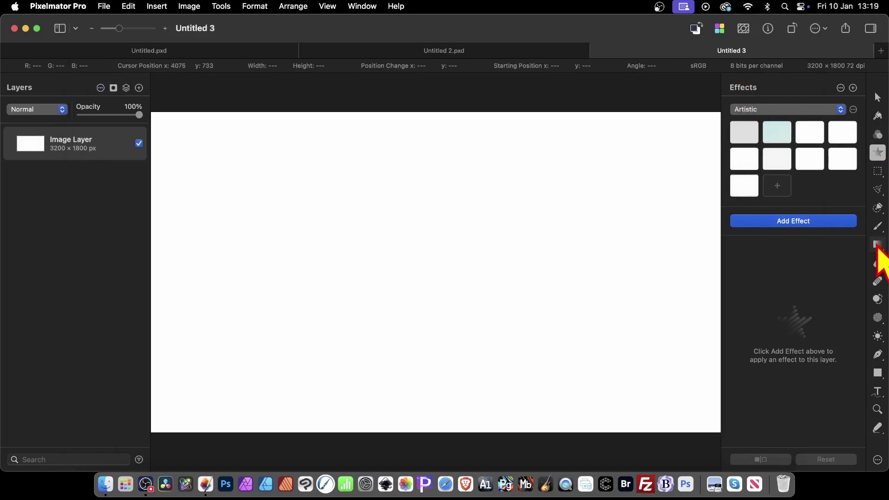
Step: Fill the canvas with a peach gradient from the Pastel collection, set to radial
{"action": "left_click", "coordinate": [878, 245]}
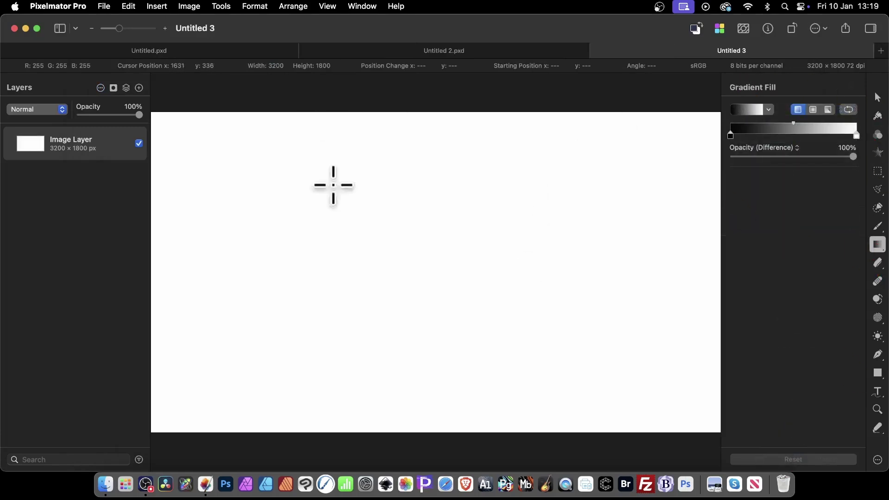
{"action": "left_click", "coordinate": [767, 112]}
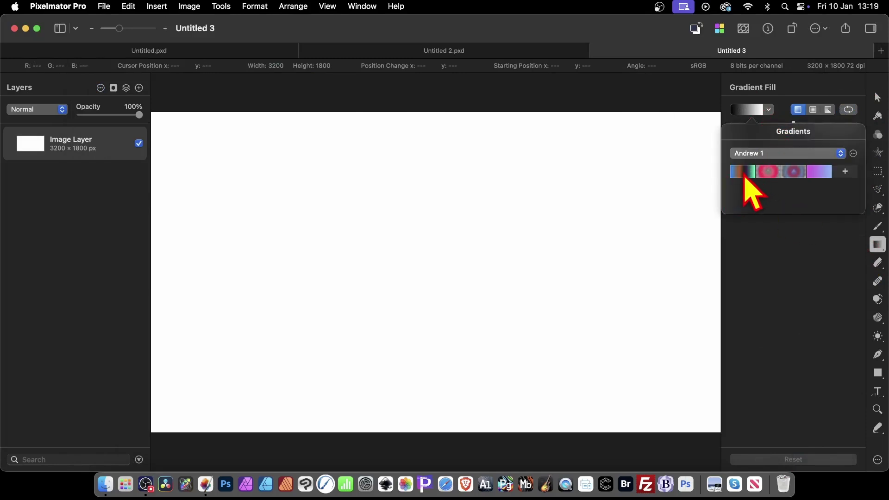
{"action": "left_click", "coordinate": [751, 153]}
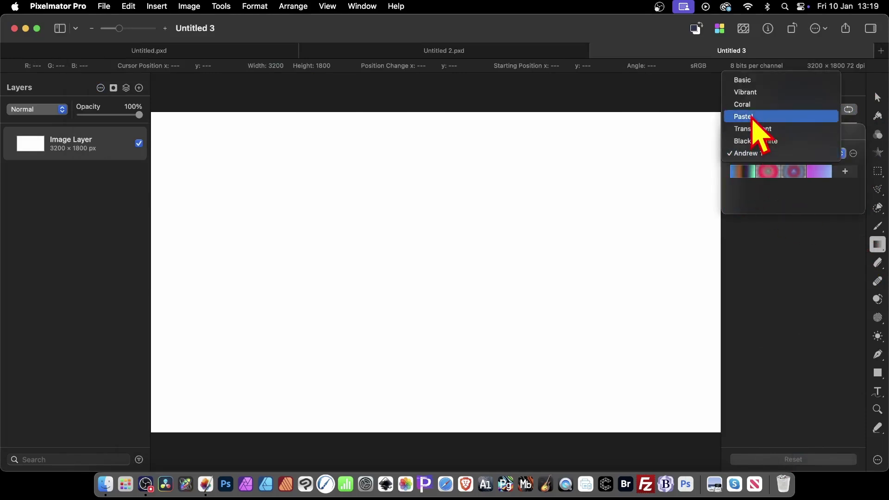
{"action": "left_click", "coordinate": [753, 119]}
{"action": "left_click", "coordinate": [771, 172]}
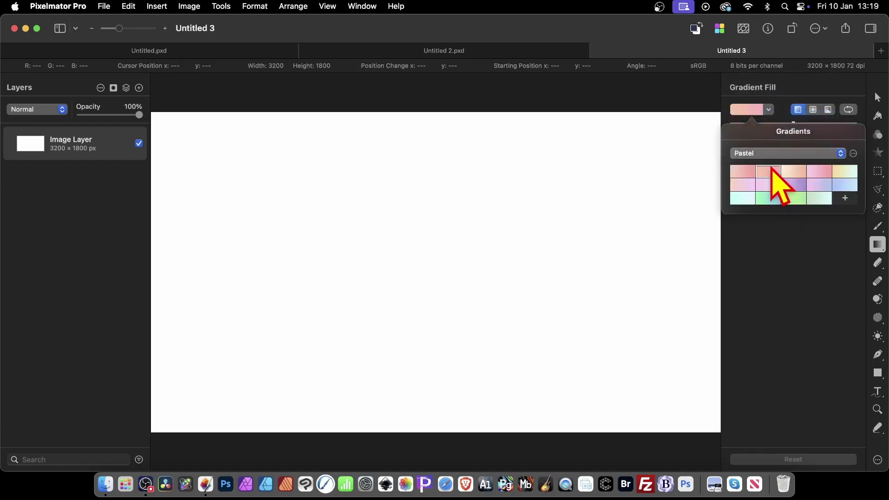
{"action": "left_click", "coordinate": [814, 110]}
{"action": "left_click_drag", "start_coordinate": [480, 233], "coordinate": [359, 351]}
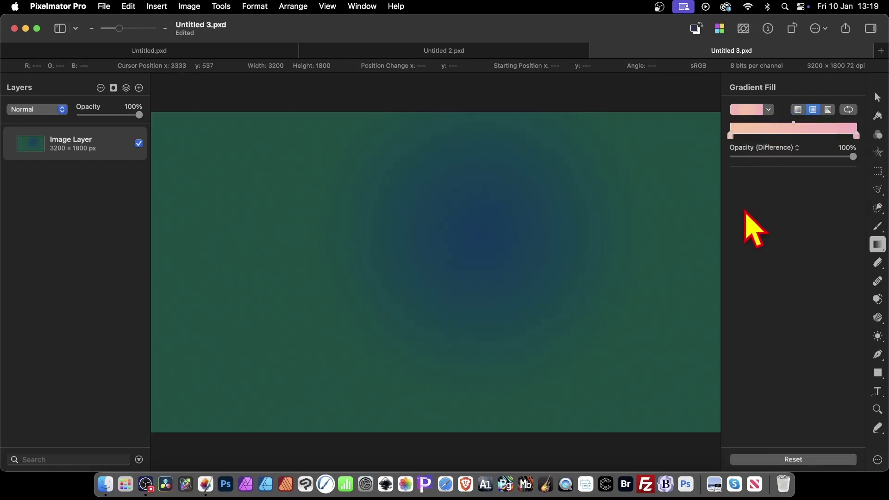
Step: Switch the gradient to Normal blend mode and redraw it as a small peach glow left of centre
{"action": "left_click", "coordinate": [777, 148]}
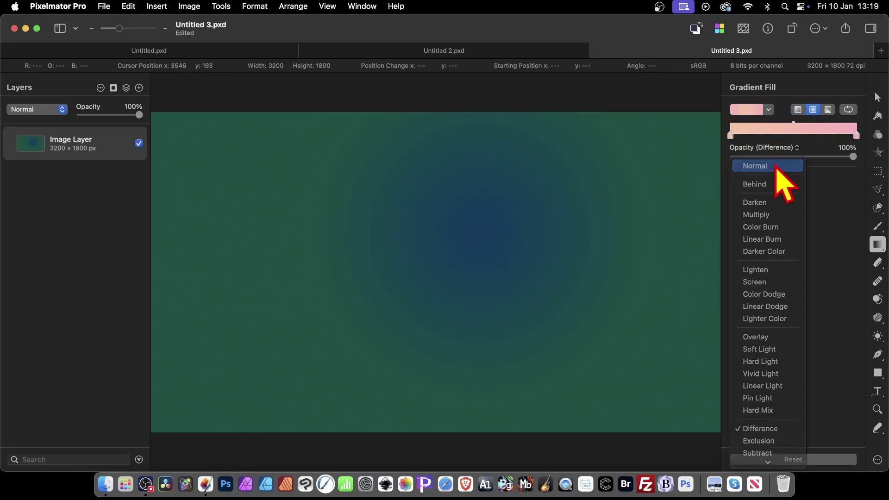
{"action": "left_click", "coordinate": [776, 167]}
{"action": "left_click_drag", "start_coordinate": [563, 230], "coordinate": [451, 336]}
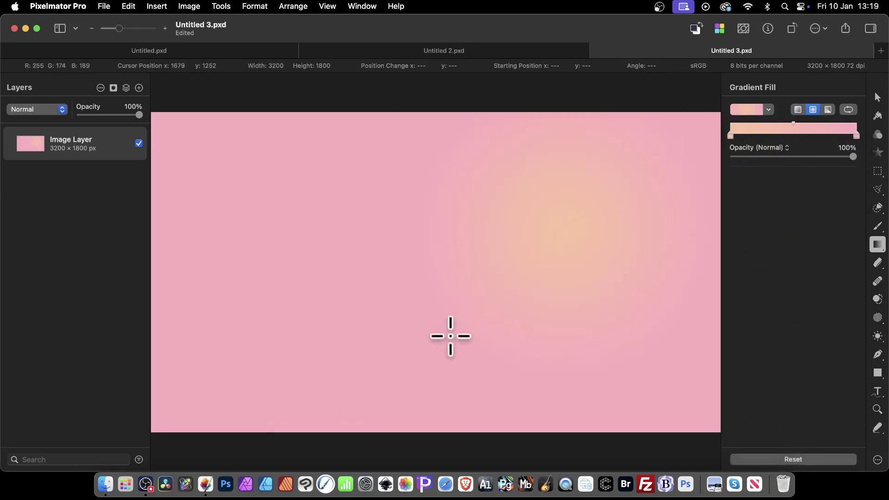
{"action": "left_click_drag", "start_coordinate": [347, 258], "coordinate": [456, 327]}
{"action": "left_click_drag", "start_coordinate": [514, 236], "coordinate": [527, 333]}
{"action": "left_click_drag", "start_coordinate": [368, 365], "coordinate": [460, 294]}
{"action": "left_click_drag", "start_coordinate": [384, 227], "coordinate": [390, 256]}
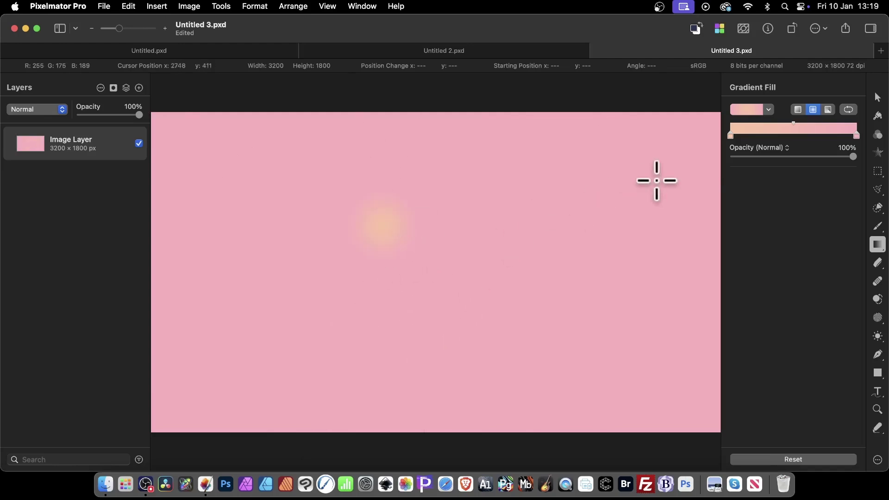
Step: With the Transparent set's magenta preset, add a band across the top and a radial blob centrally
{"action": "left_click", "coordinate": [768, 109]}
{"action": "left_click", "coordinate": [779, 151]}
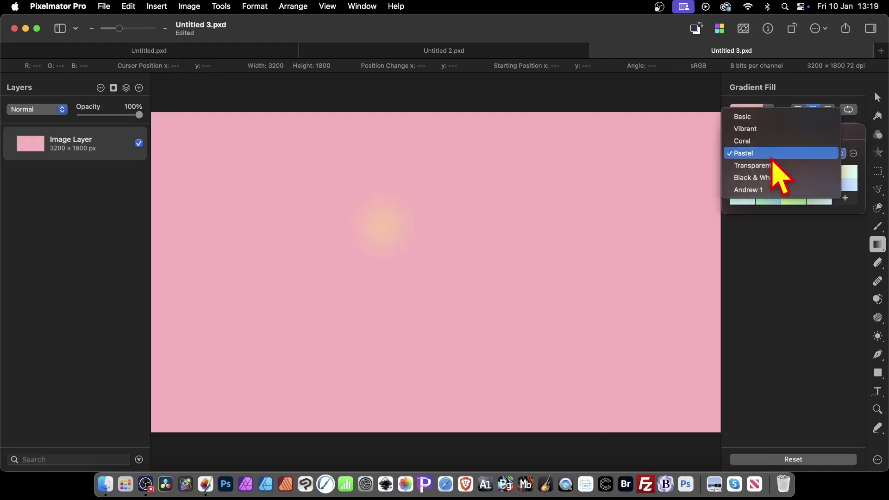
{"action": "left_click", "coordinate": [768, 166]}
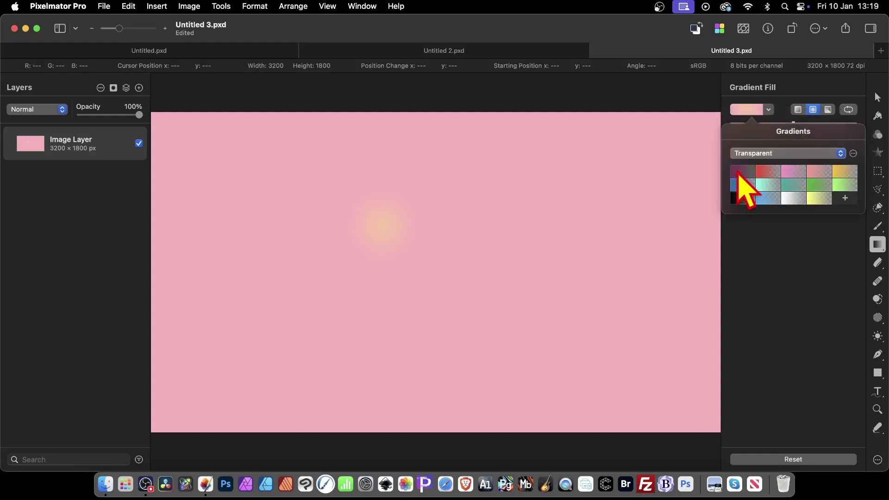
{"action": "left_click", "coordinate": [738, 174]}
{"action": "left_click_drag", "start_coordinate": [461, 210], "coordinate": [460, 232]}
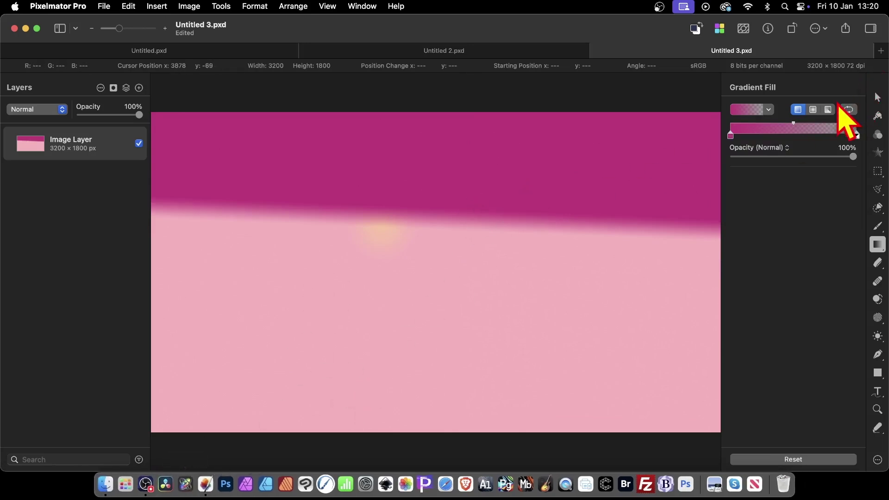
{"action": "left_click", "coordinate": [814, 111]}
{"action": "left_click_drag", "start_coordinate": [439, 264], "coordinate": [560, 356]}
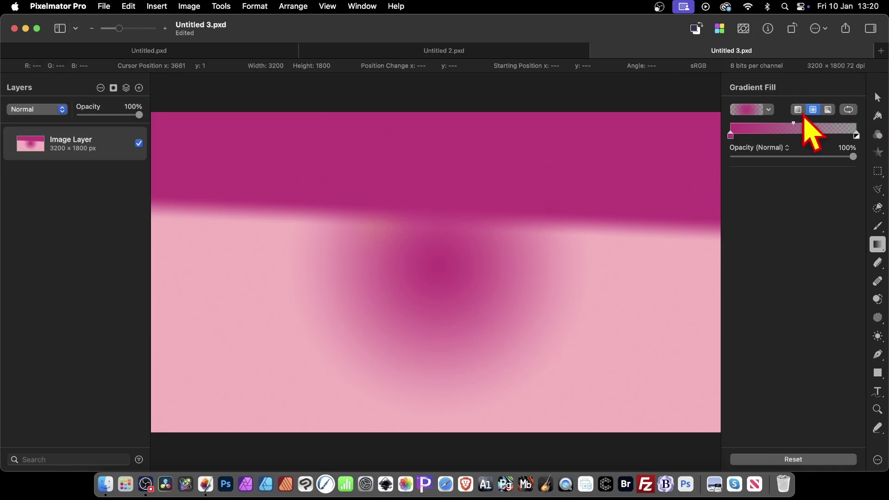
Step: Pick the second custom ring gradient and draw a red ring right of centre
{"action": "left_click", "coordinate": [768, 110]}
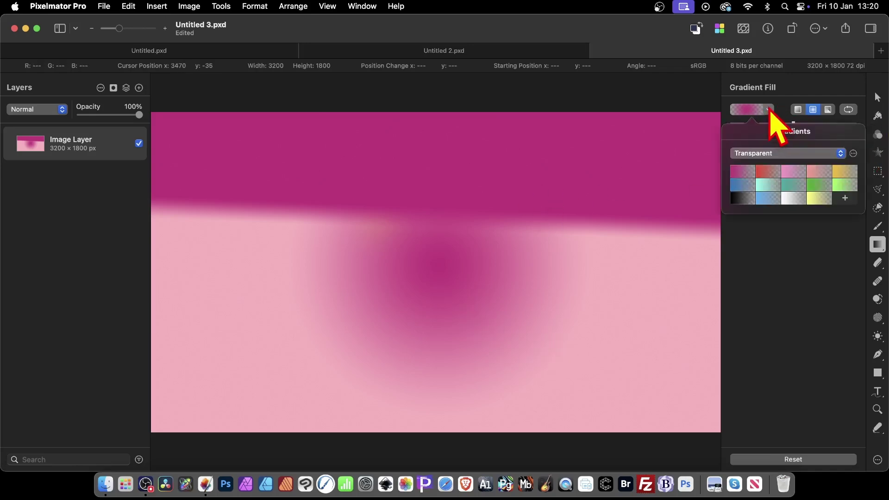
{"action": "left_click", "coordinate": [778, 154]}
{"action": "left_click", "coordinate": [774, 178]}
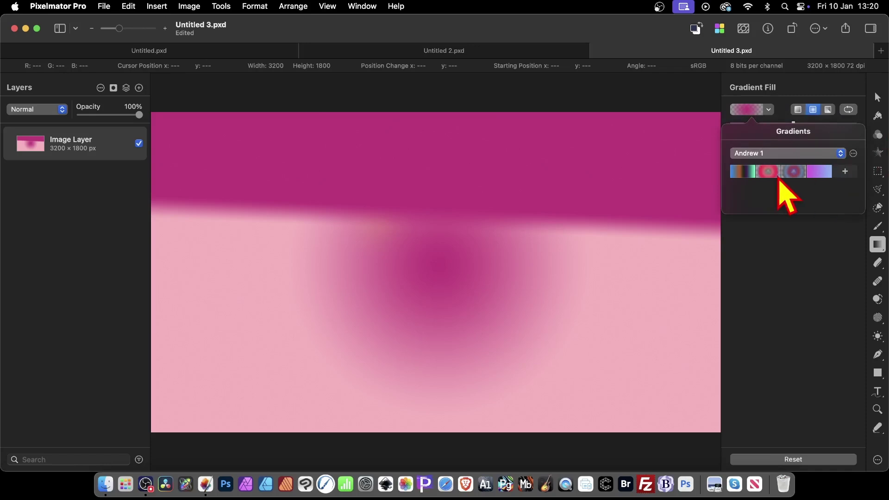
{"action": "left_click", "coordinate": [768, 172]}
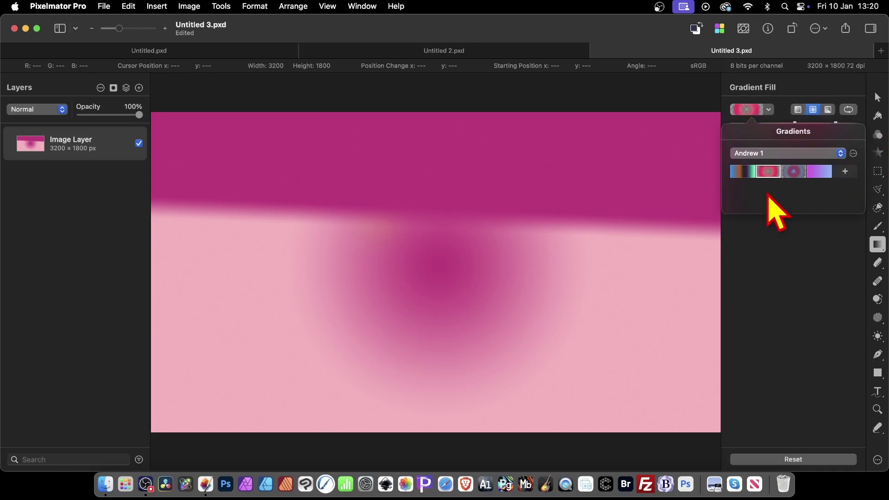
{"action": "left_click_drag", "start_coordinate": [549, 299], "coordinate": [698, 357]}
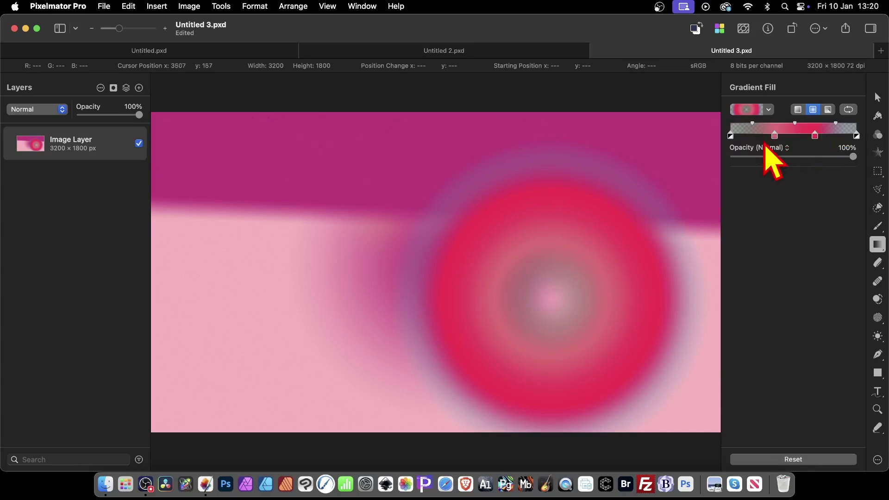
Step: Add a colour stop to the gradient and draw three small rings left of the large ring
{"action": "double_click", "coordinate": [731, 135]}
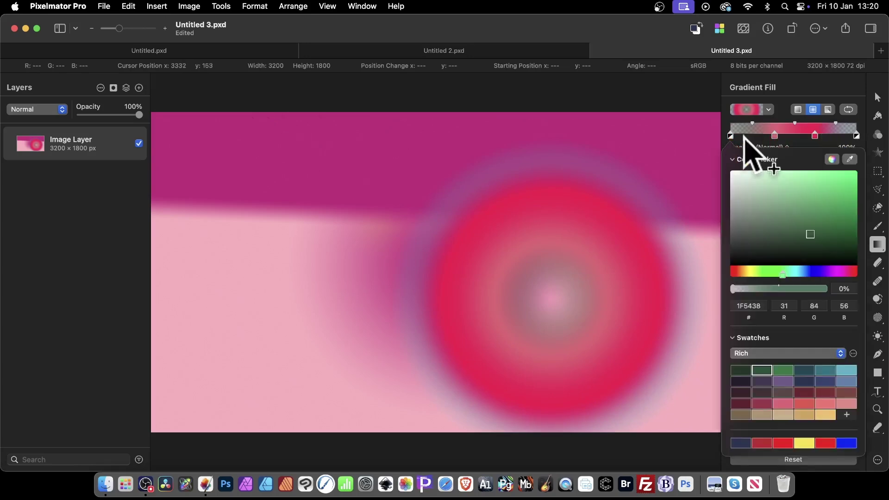
{"action": "left_click", "coordinate": [745, 136]}
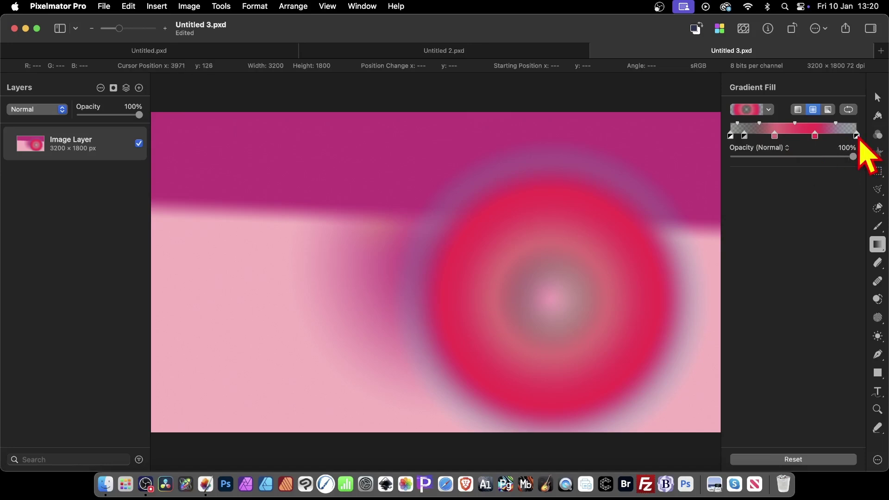
{"action": "double_click", "coordinate": [857, 135]}
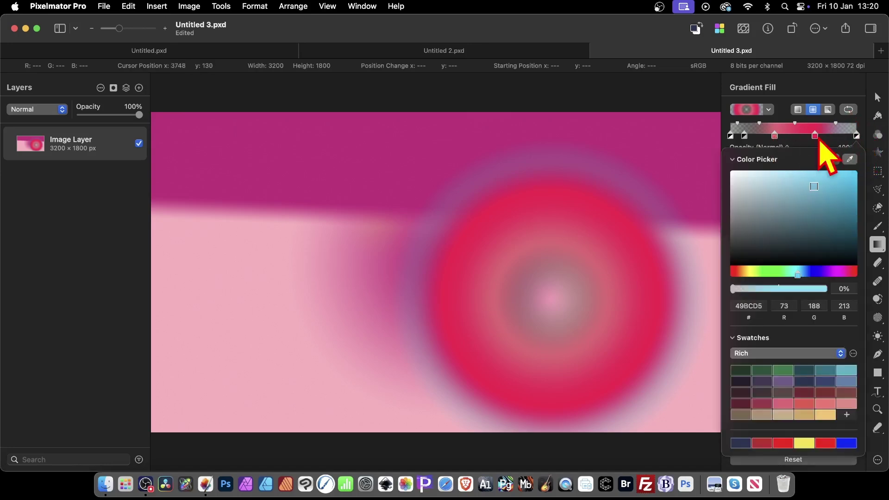
{"action": "left_click_drag", "start_coordinate": [291, 268], "coordinate": [376, 301]}
{"action": "left_click_drag", "start_coordinate": [406, 236], "coordinate": [450, 278]}
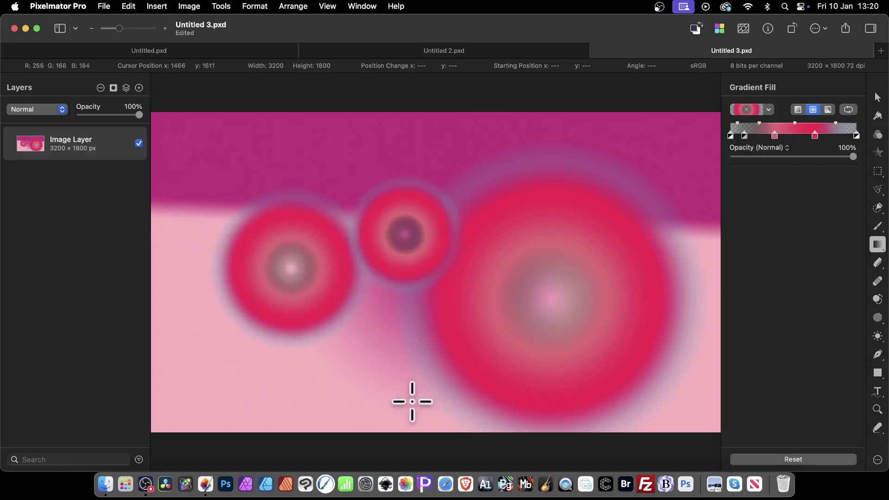
{"action": "left_click_drag", "start_coordinate": [392, 346], "coordinate": [440, 380]}
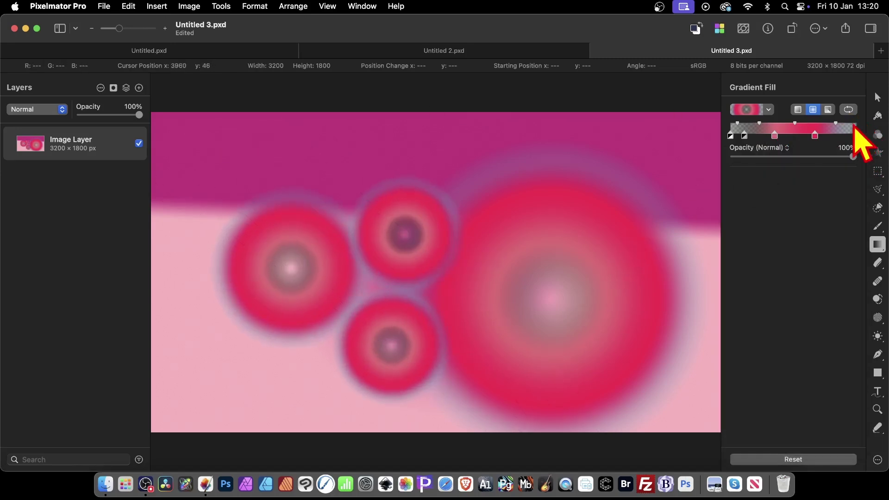
Step: Add a near-black (020001) colour stop at the outer end of the ring gradient
{"action": "left_click", "coordinate": [824, 136]}
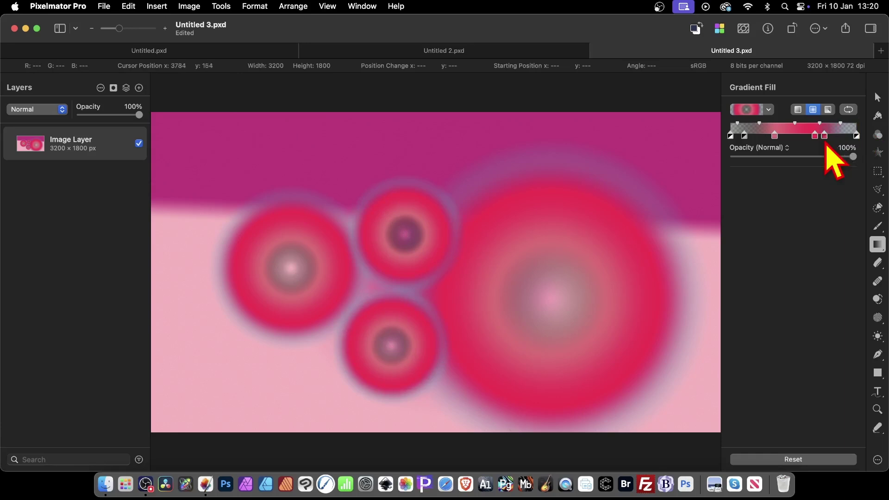
{"action": "left_click", "coordinate": [826, 139]}
{"action": "left_click_drag", "start_coordinate": [843, 232], "coordinate": [860, 270]}
Step: Drag out dark-edged rings across the centre, lower left, right side and lower right
{"action": "left_click_drag", "start_coordinate": [576, 186], "coordinate": [594, 240]}
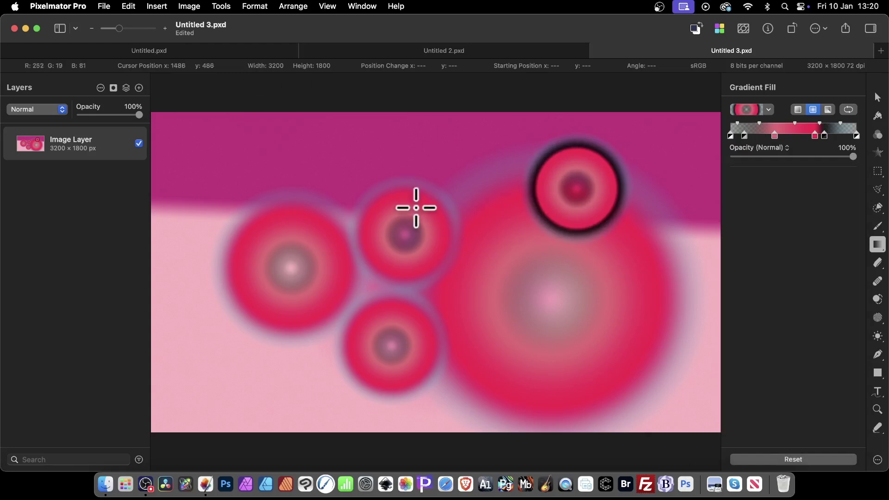
{"action": "left_click_drag", "start_coordinate": [437, 248], "coordinate": [513, 340]}
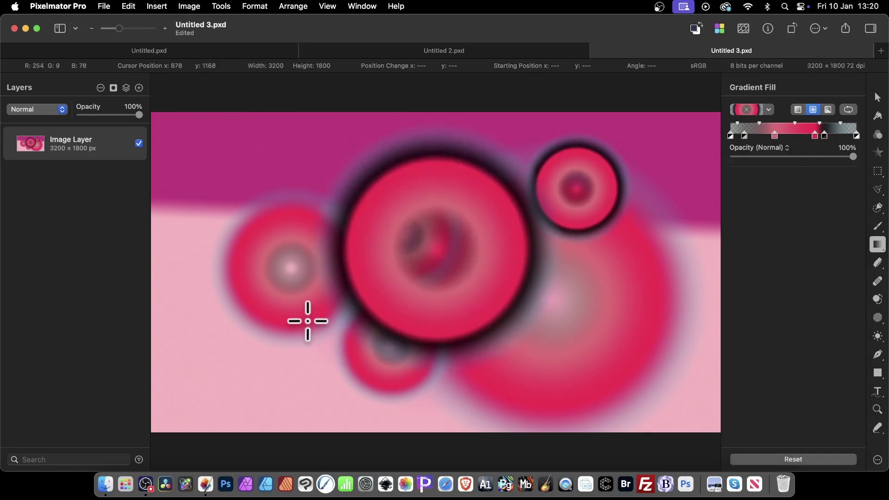
{"action": "left_click_drag", "start_coordinate": [307, 318], "coordinate": [345, 353]}
{"action": "left_click_drag", "start_coordinate": [331, 252], "coordinate": [462, 336]}
{"action": "left_click_drag", "start_coordinate": [404, 397], "coordinate": [418, 398]}
{"action": "left_click_drag", "start_coordinate": [486, 317], "coordinate": [514, 316]}
{"action": "left_click_drag", "start_coordinate": [565, 383], "coordinate": [595, 389]}
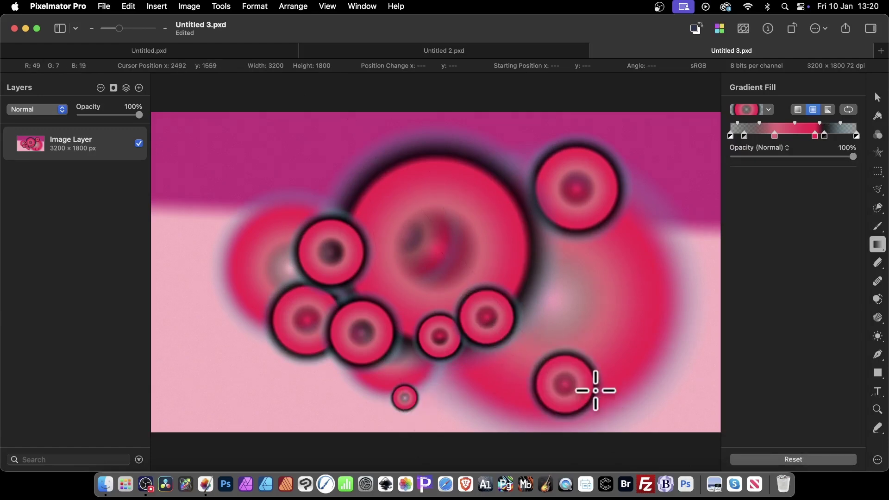
{"action": "left_click_drag", "start_coordinate": [630, 279], "coordinate": [691, 279]}
{"action": "left_click_drag", "start_coordinate": [671, 415], "coordinate": [694, 415]}
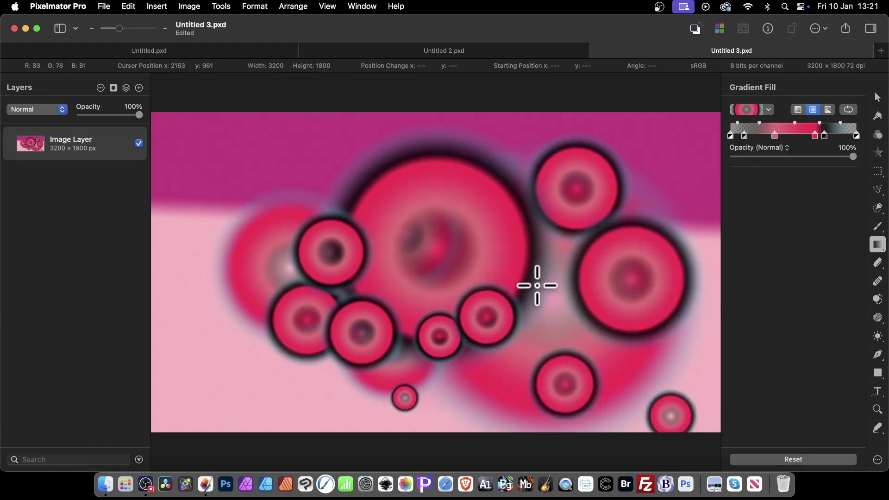
Step: Scatter more rings of varying sizes across the top, far left, bottom and middle
{"action": "left_click_drag", "start_coordinate": [535, 284], "coordinate": [552, 283]}
{"action": "left_click_drag", "start_coordinate": [518, 205], "coordinate": [543, 205]}
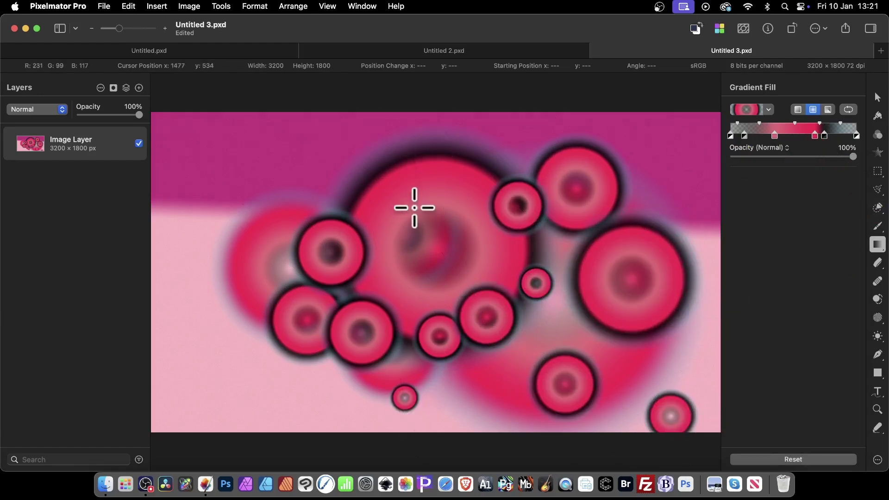
{"action": "left_click_drag", "start_coordinate": [414, 206], "coordinate": [444, 206]}
{"action": "left_click_drag", "start_coordinate": [308, 175], "coordinate": [333, 175]}
{"action": "left_click_drag", "start_coordinate": [246, 221], "coordinate": [290, 254]}
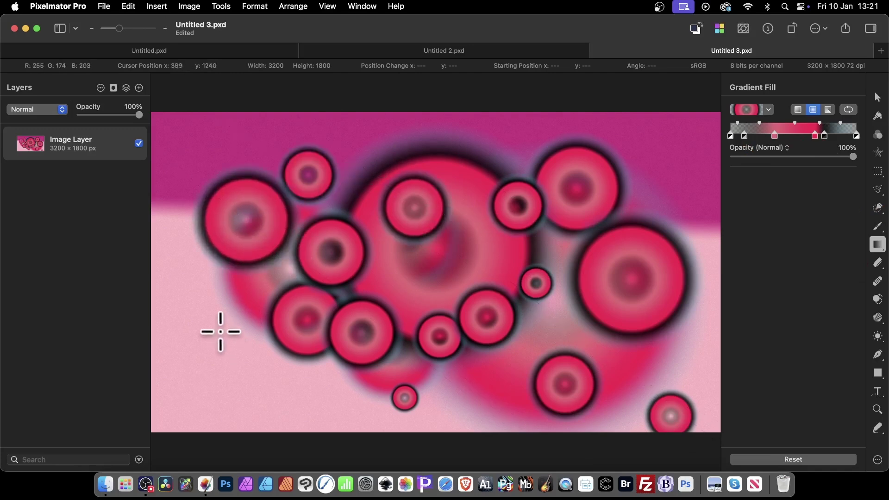
{"action": "left_click_drag", "start_coordinate": [220, 331], "coordinate": [254, 332]}
{"action": "left_click_drag", "start_coordinate": [308, 385], "coordinate": [321, 386]}
{"action": "left_click_drag", "start_coordinate": [426, 271], "coordinate": [468, 271]}
{"action": "left_click_drag", "start_coordinate": [508, 246], "coordinate": [536, 245]}
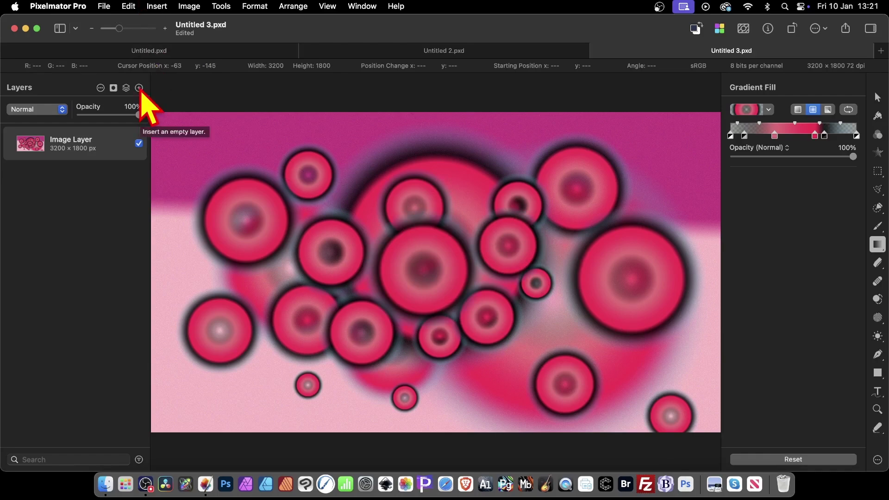
Step: Draw one large dark-edged ring on a new empty layer and shift it left
{"action": "left_click", "coordinate": [139, 88]}
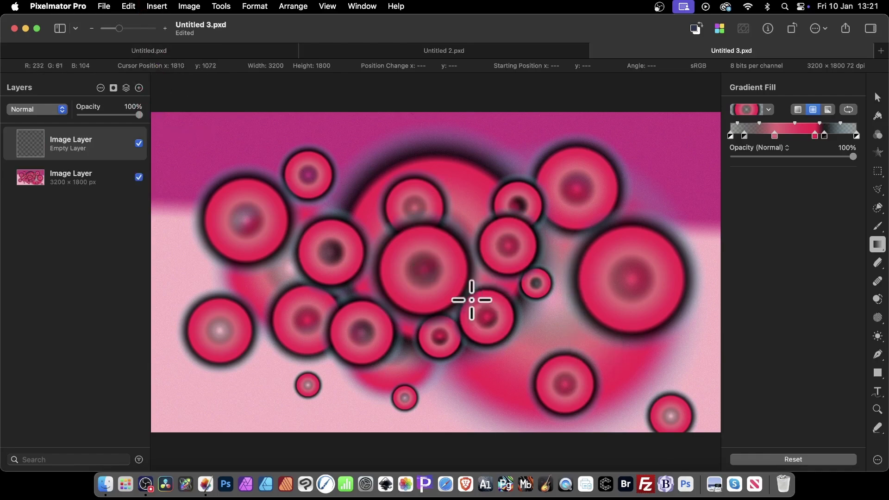
{"action": "left_click_drag", "start_coordinate": [447, 284], "coordinate": [570, 371]}
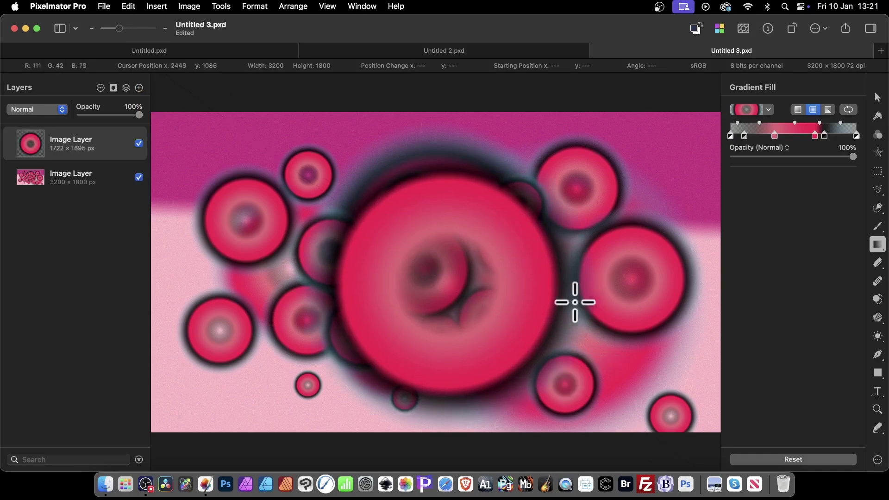
{"action": "left_click", "coordinate": [878, 98]}
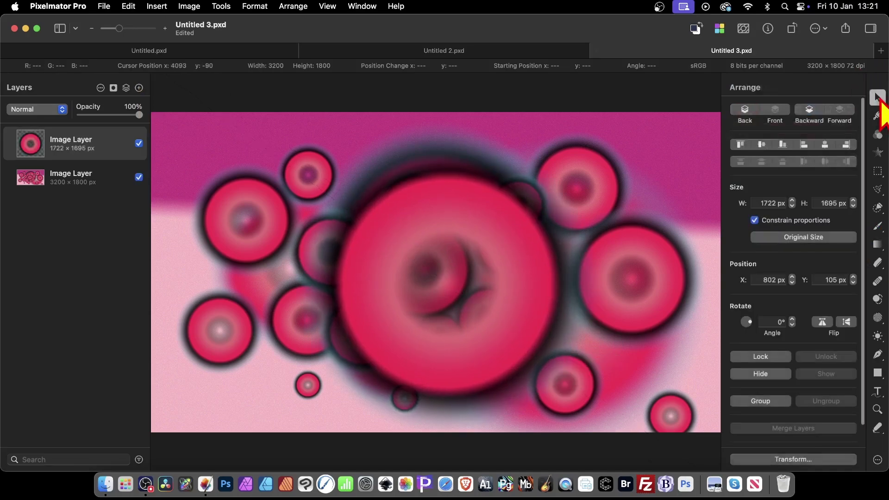
{"action": "left_click_drag", "start_coordinate": [484, 227], "coordinate": [440, 224]}
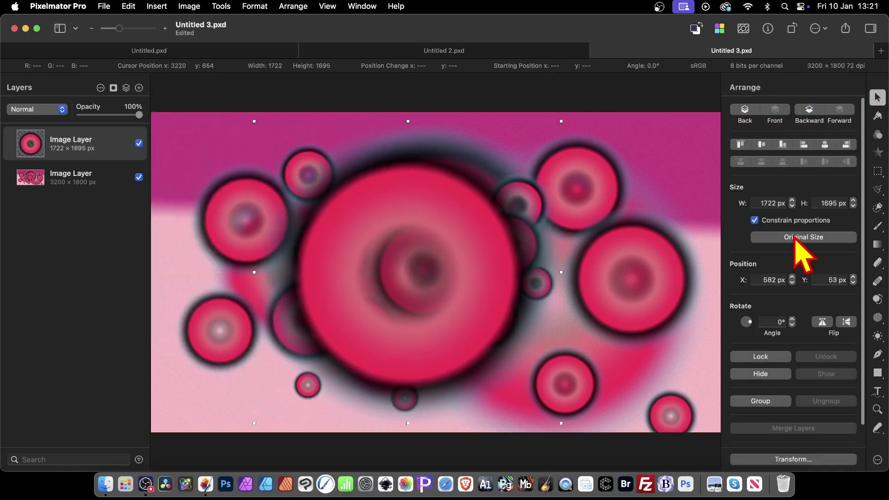
Step: Apply the second Displacements effect preset to the large ring, then reposition the layer
{"action": "left_click", "coordinate": [878, 153]}
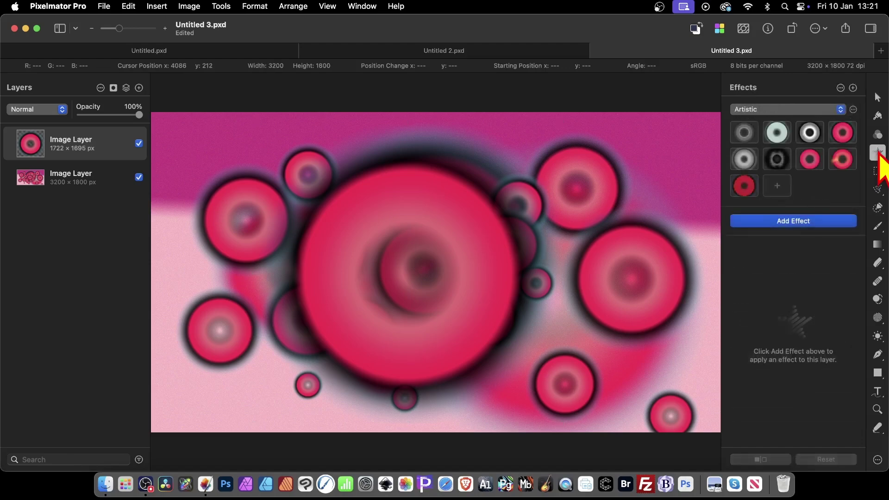
{"action": "left_click", "coordinate": [785, 111]}
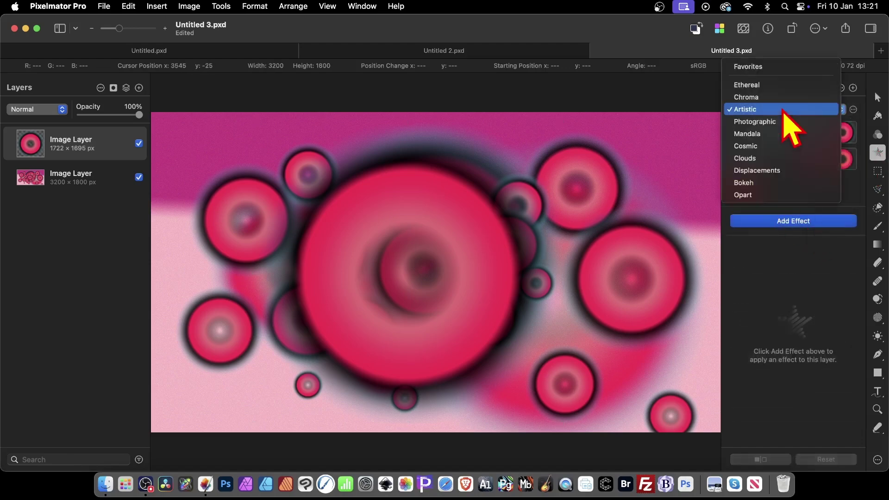
{"action": "left_click", "coordinate": [774, 171]}
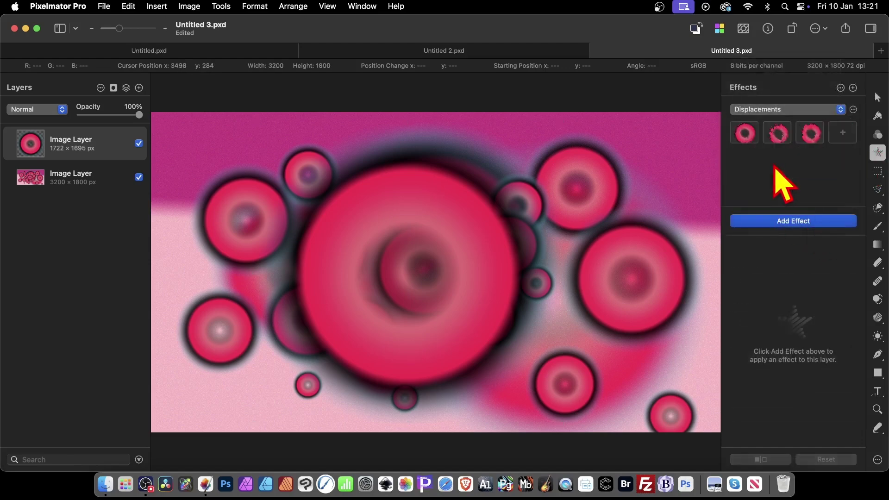
{"action": "left_click", "coordinate": [778, 134]}
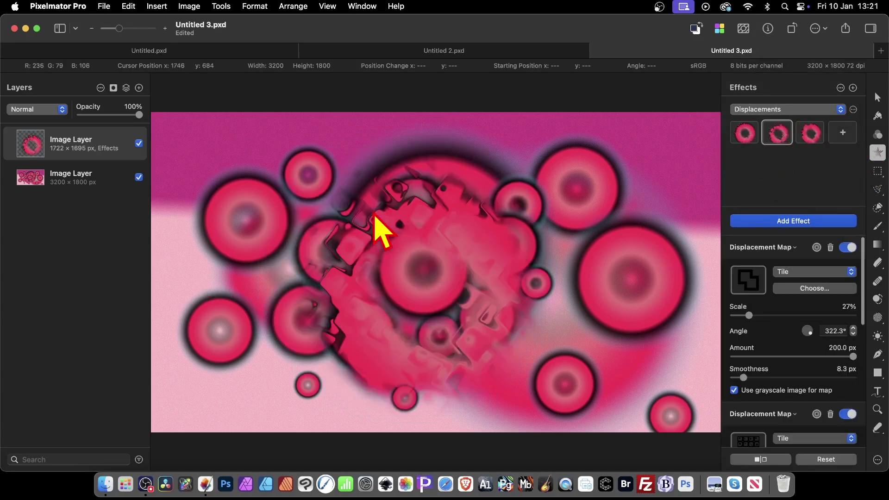
{"action": "left_click", "coordinate": [878, 97]}
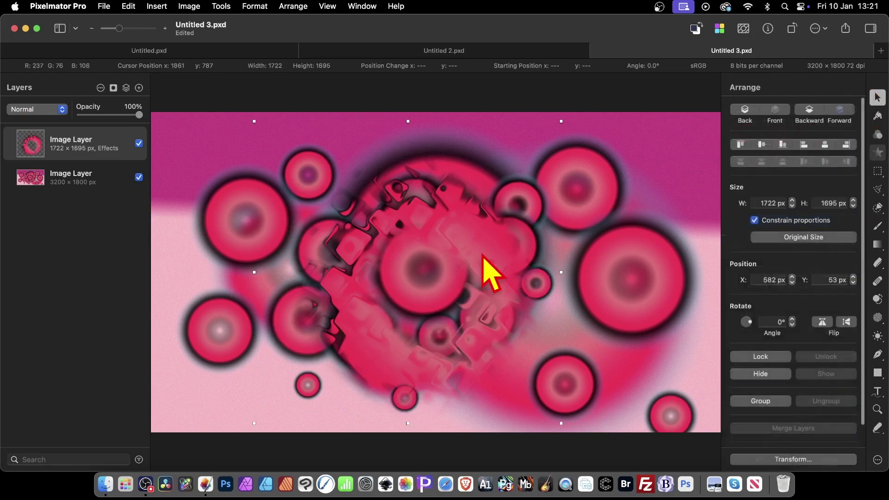
{"action": "left_click_drag", "start_coordinate": [483, 257], "coordinate": [508, 345]}
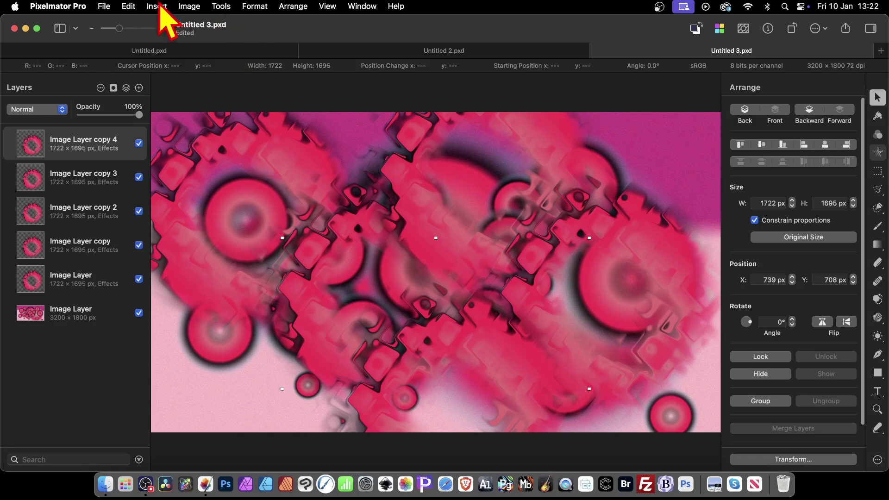
Step: Open the File menu and dismiss it without choosing a command
{"action": "left_click", "coordinate": [104, 6]}
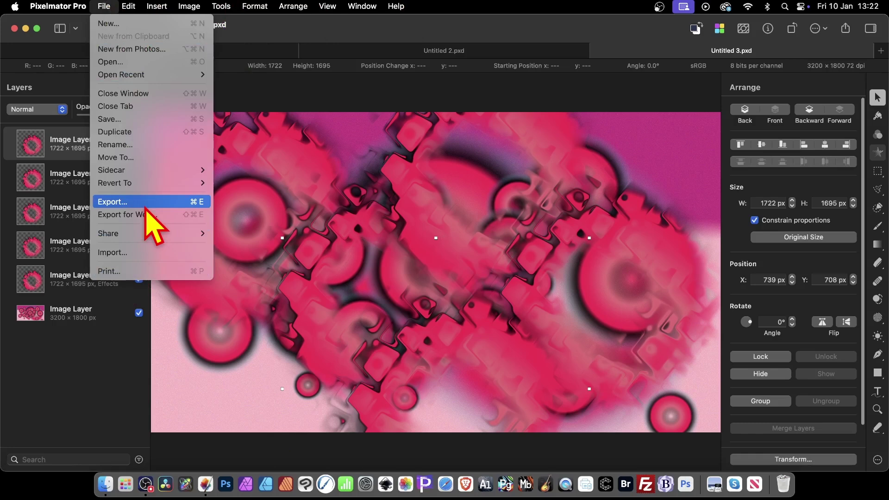
{"action": "left_click", "coordinate": [497, 223]}
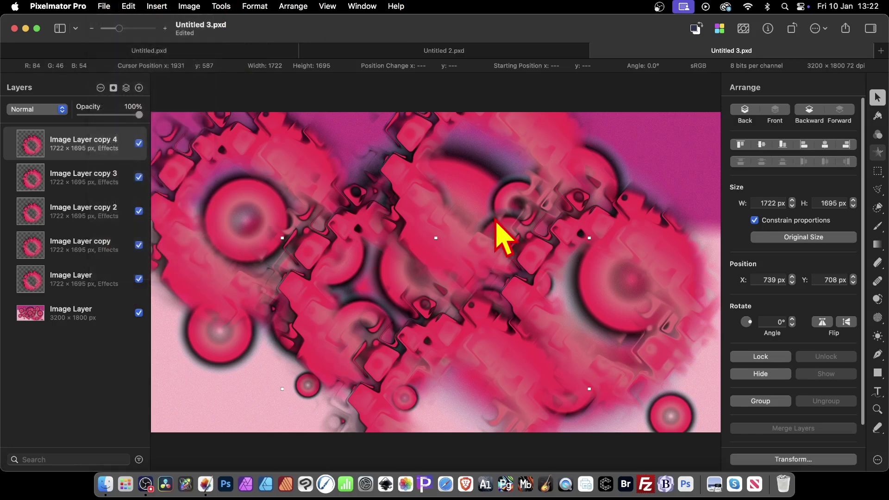